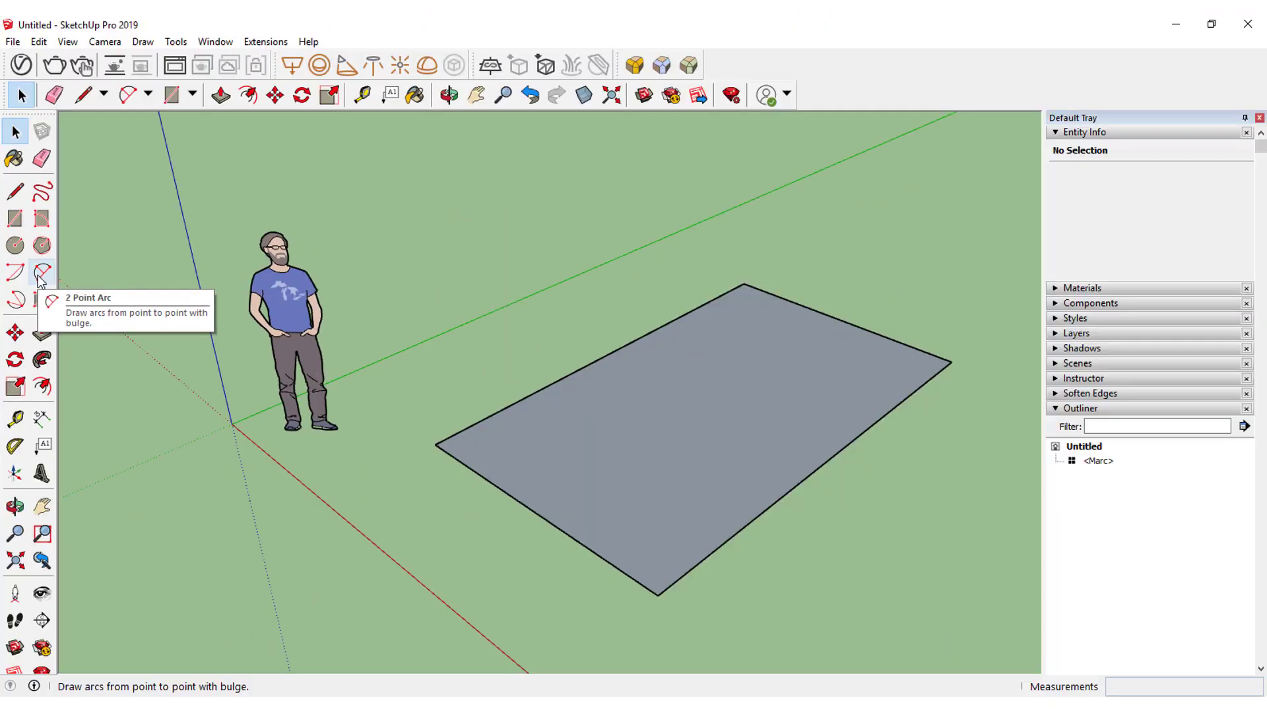
Step: Round the rectangle's left corner with a two-point arc between its two edges
{"action": "left_click", "coordinate": [41, 273]}
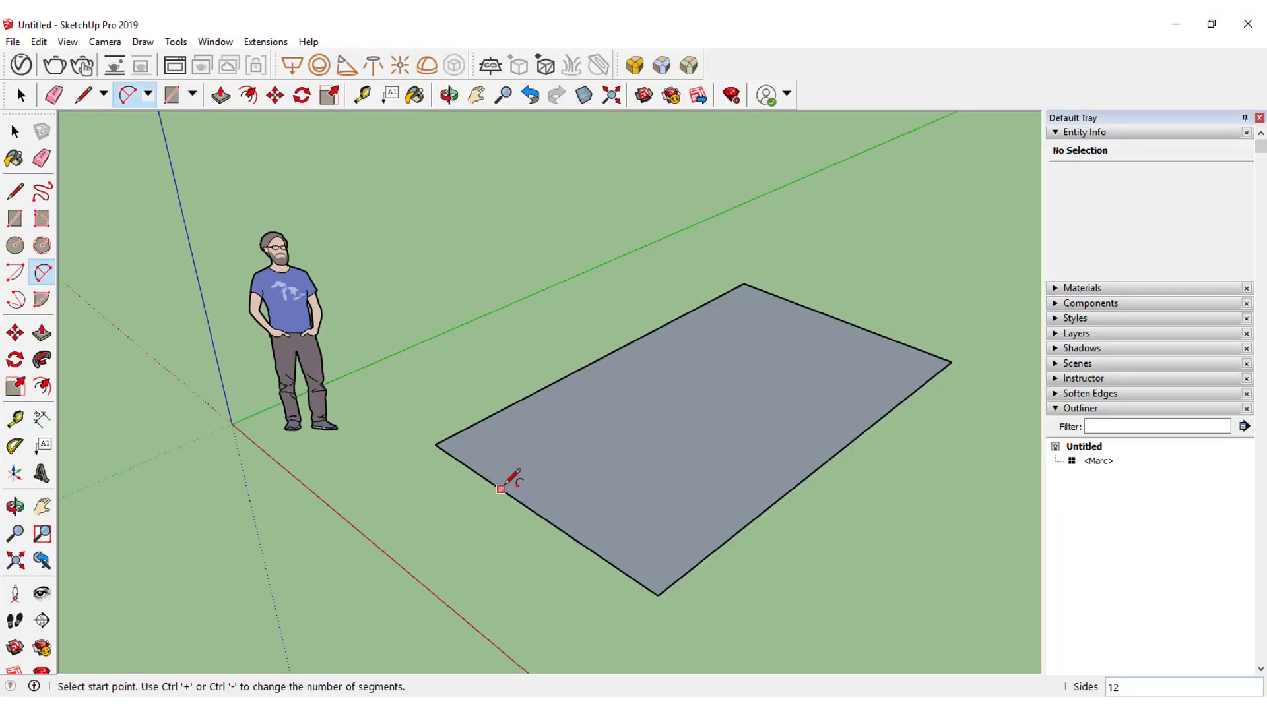
{"action": "left_click", "coordinate": [502, 488]}
{"action": "scroll", "coordinate": [503, 444], "scroll_direction": "up", "scroll_amount": 1}
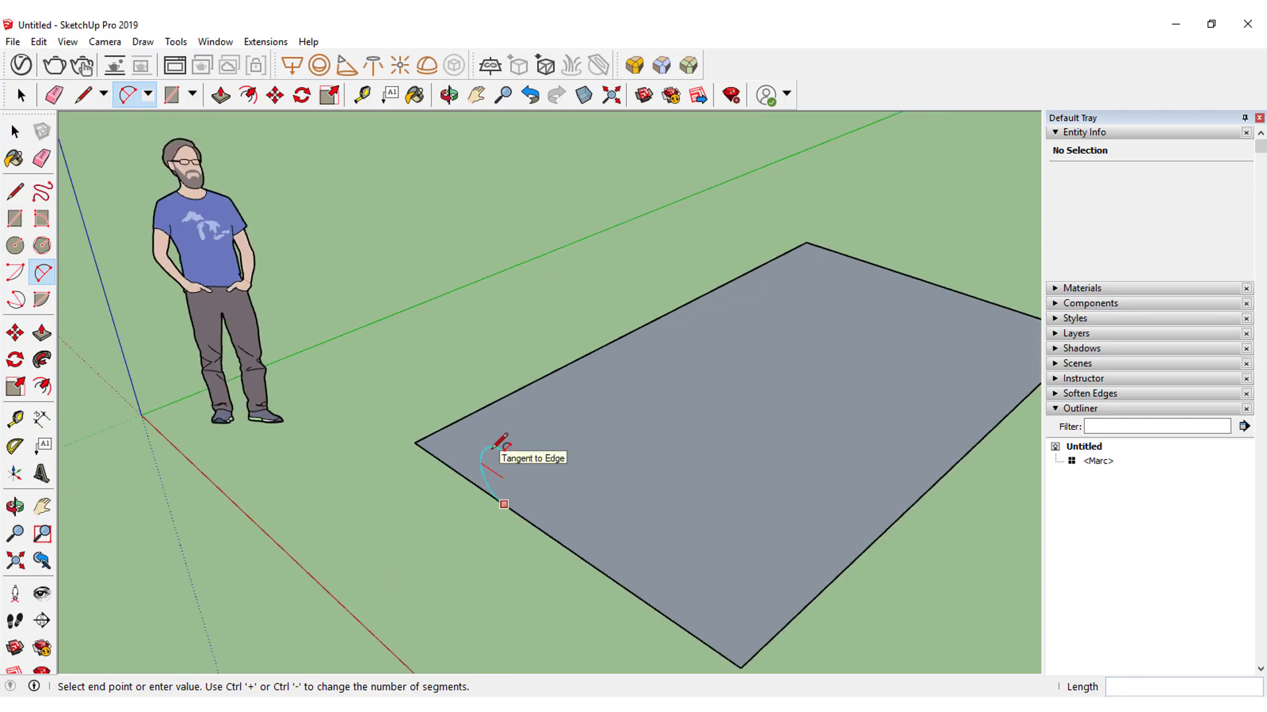
{"action": "scroll", "coordinate": [494, 448], "scroll_direction": "up", "scroll_amount": 2}
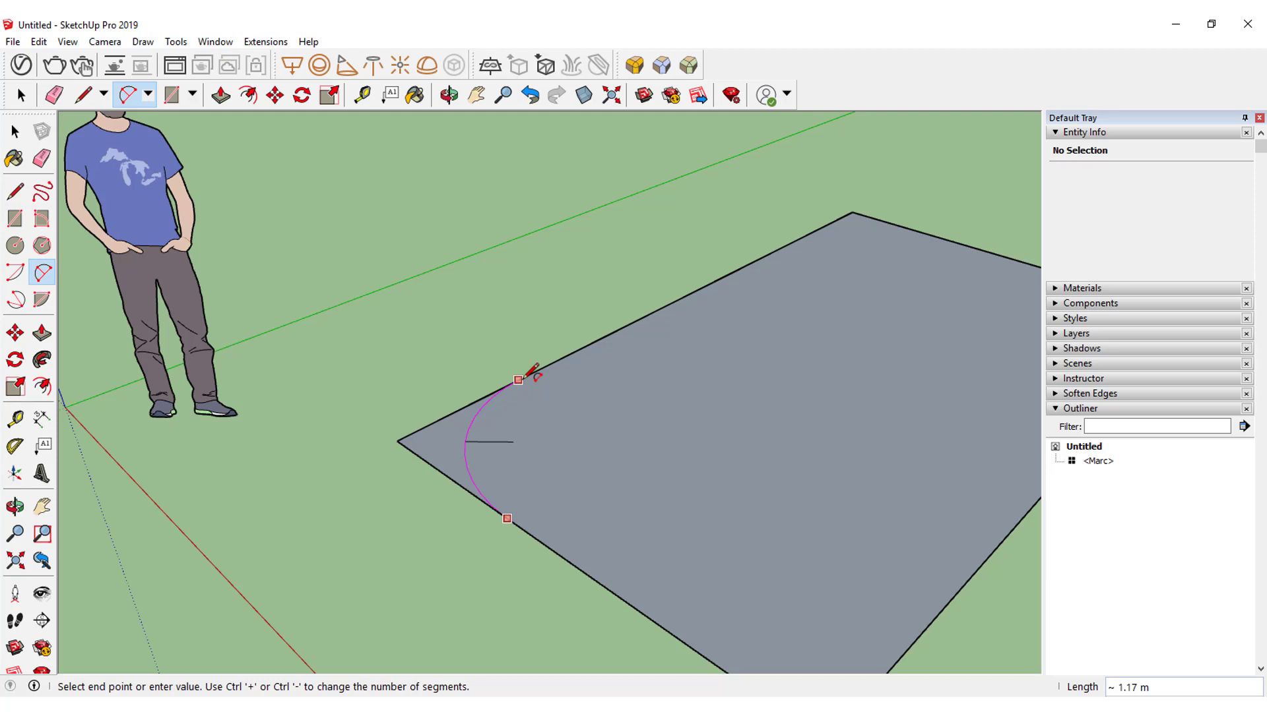
{"action": "left_click", "coordinate": [526, 374]}
{"action": "left_click", "coordinate": [526, 376]}
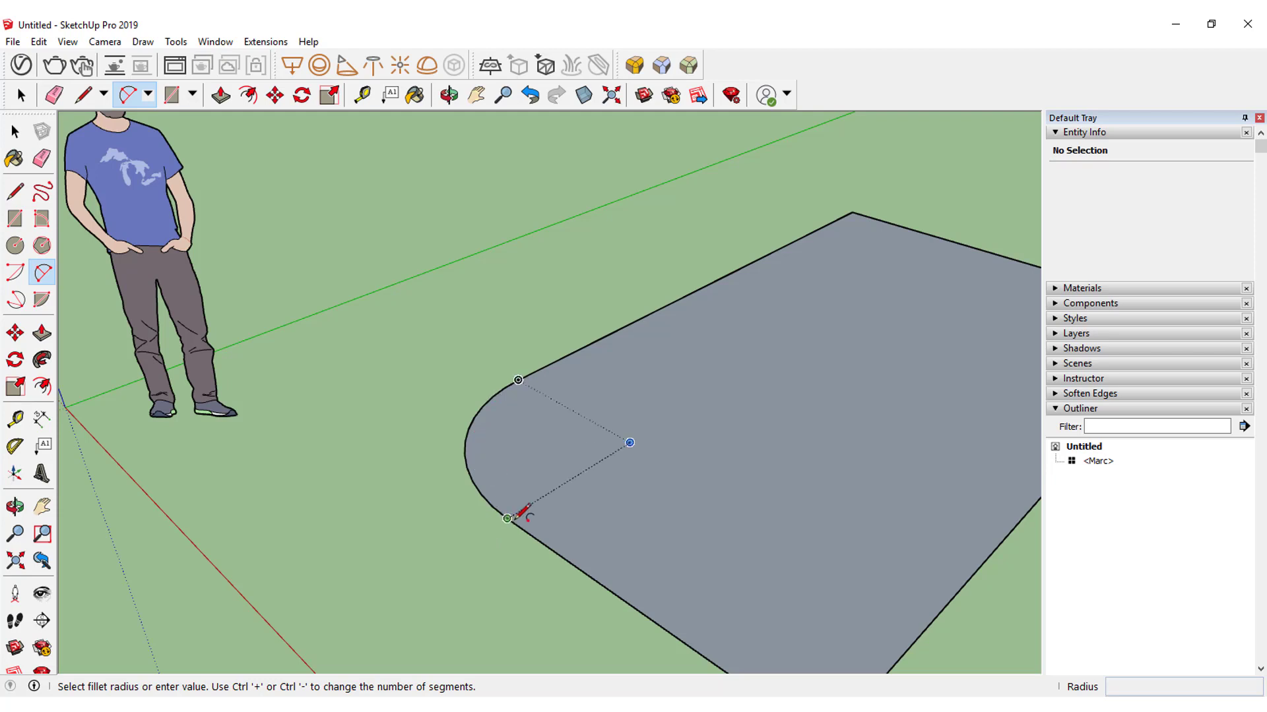
{"action": "scroll", "coordinate": [520, 513], "scroll_direction": "down", "scroll_amount": 1}
{"action": "scroll", "coordinate": [520, 513], "scroll_direction": "down", "scroll_amount": 1}
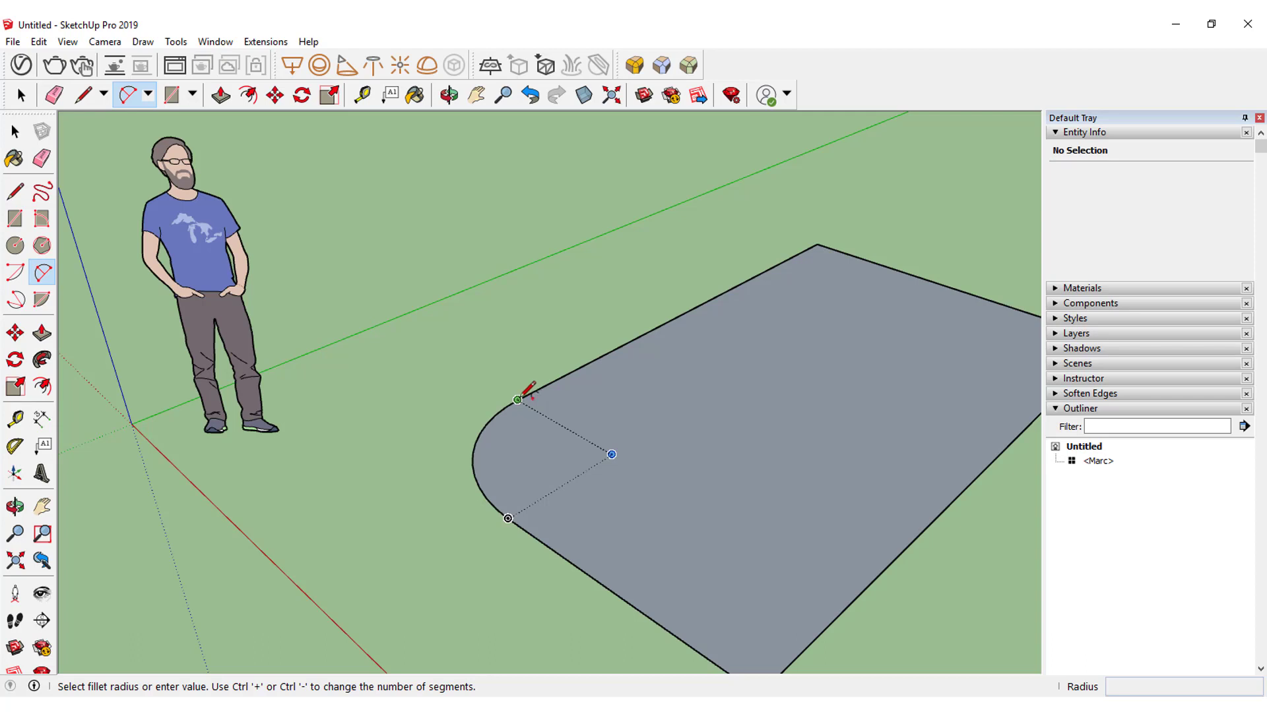
{"action": "left_click", "coordinate": [519, 399]}
Step: Round the front corner with a second arc, then orbit to view the shape
{"action": "left_click", "coordinate": [858, 596]}
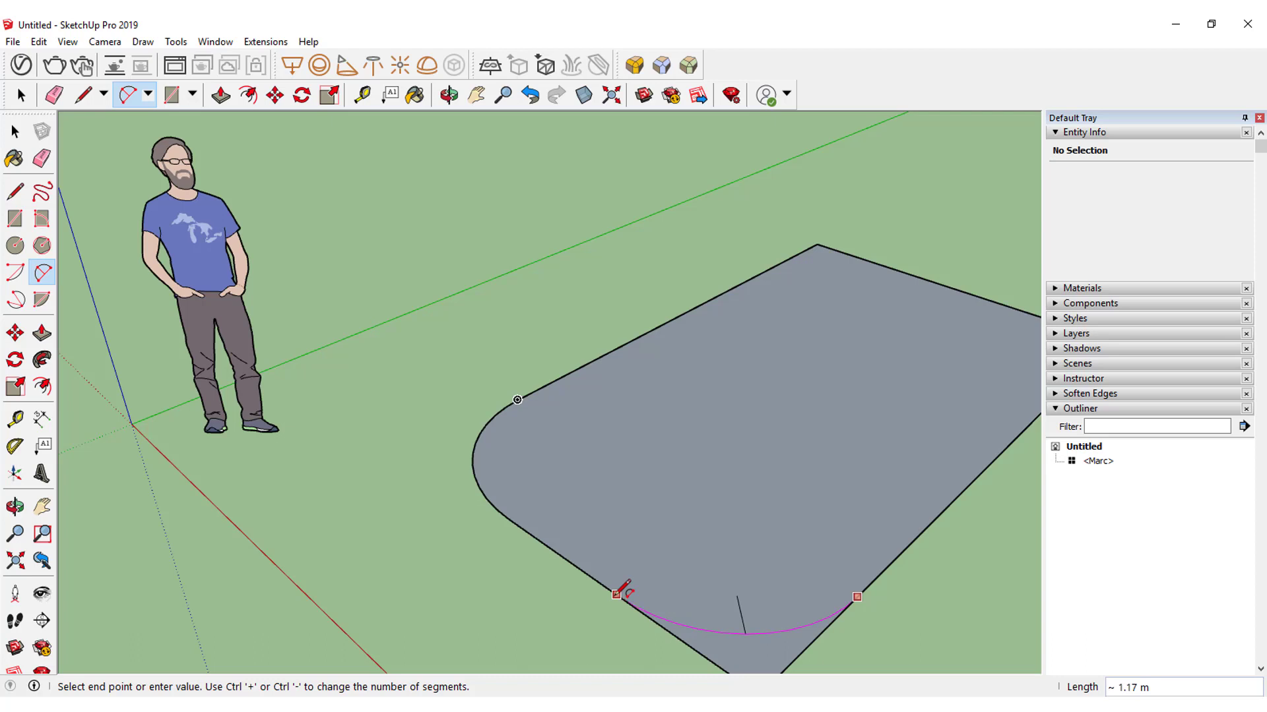
{"action": "left_click", "coordinate": [623, 589]}
{"action": "mouse_move", "coordinate": [622, 589]}
{"action": "middle_mouse_down"}
{"action": "mouse_move", "coordinate": [633, 577]}
{"action": "mouse_move", "coordinate": [625, 676]}
{"action": "middle_mouse_up"}
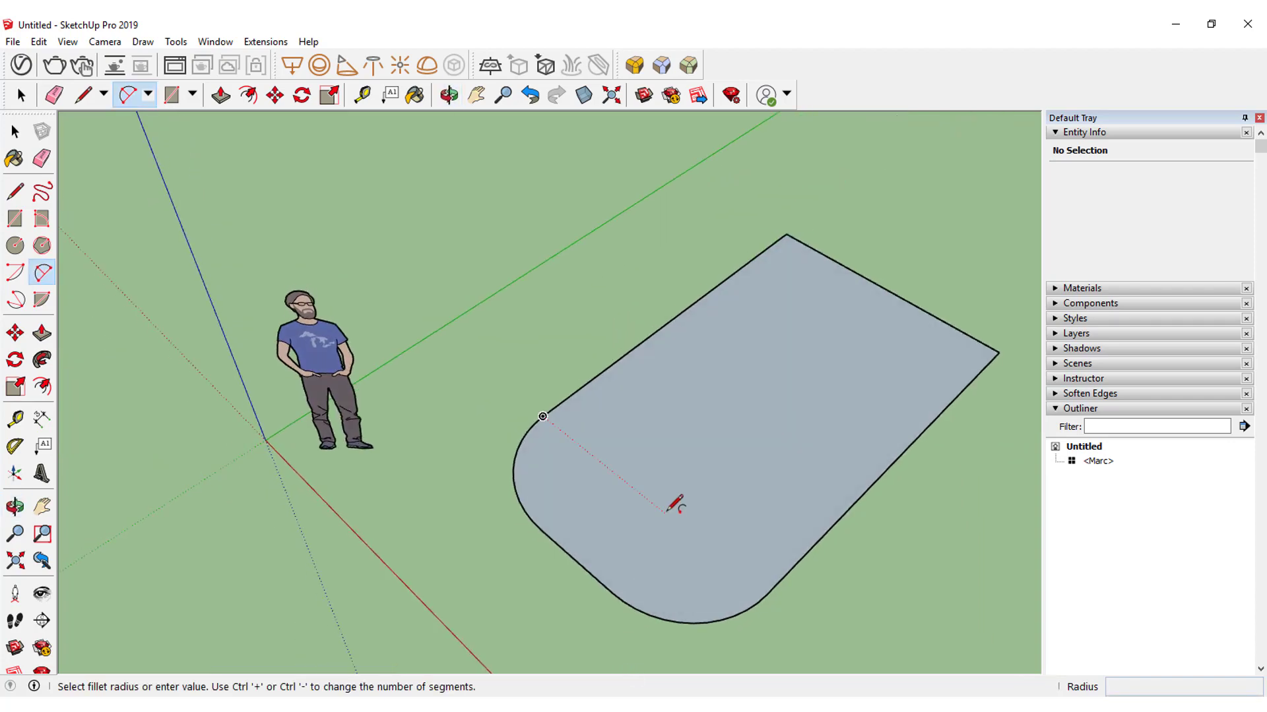
Step: Undo the rounded corners and move the far corner outward, making an irregular quadrilateral
{"action": "key", "text": "ctrl+z"}
{"action": "key", "text": "ctrl+z"}
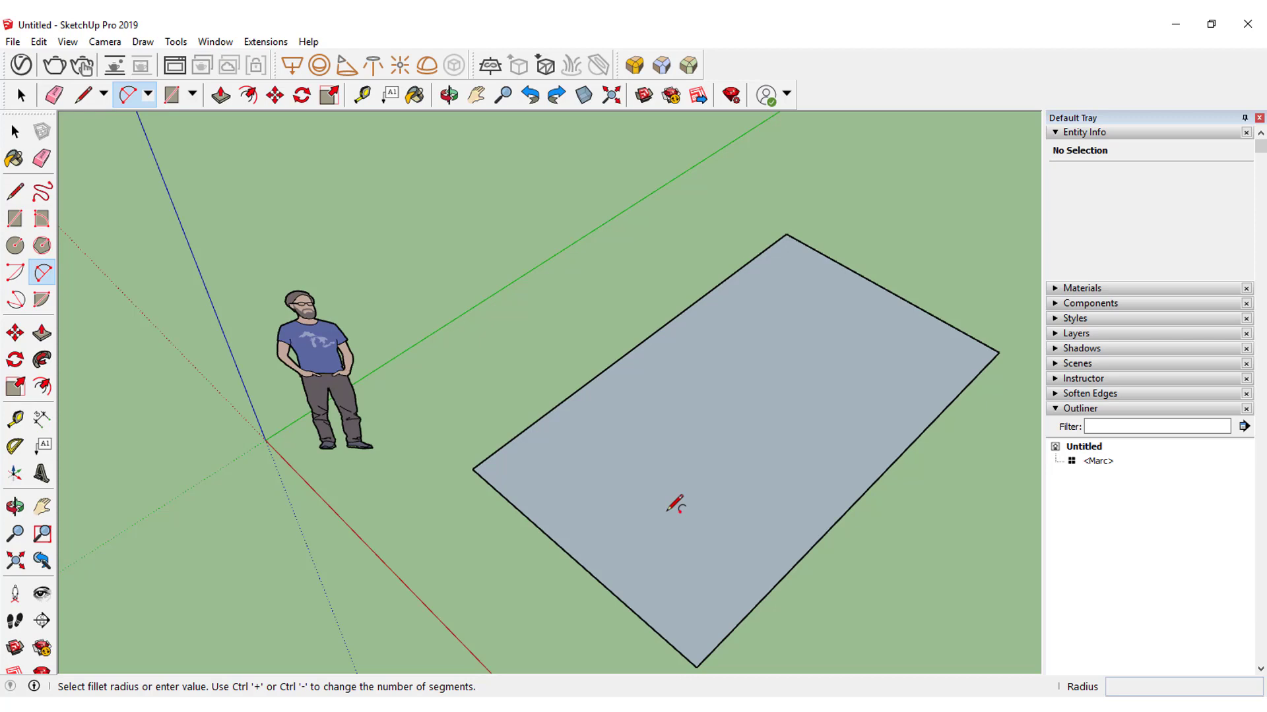
{"action": "mouse_move", "coordinate": [565, 486]}
{"action": "middle_mouse_down"}
{"action": "mouse_move", "coordinate": [687, 429]}
{"action": "mouse_move", "coordinate": [710, 389]}
{"action": "middle_mouse_up"}
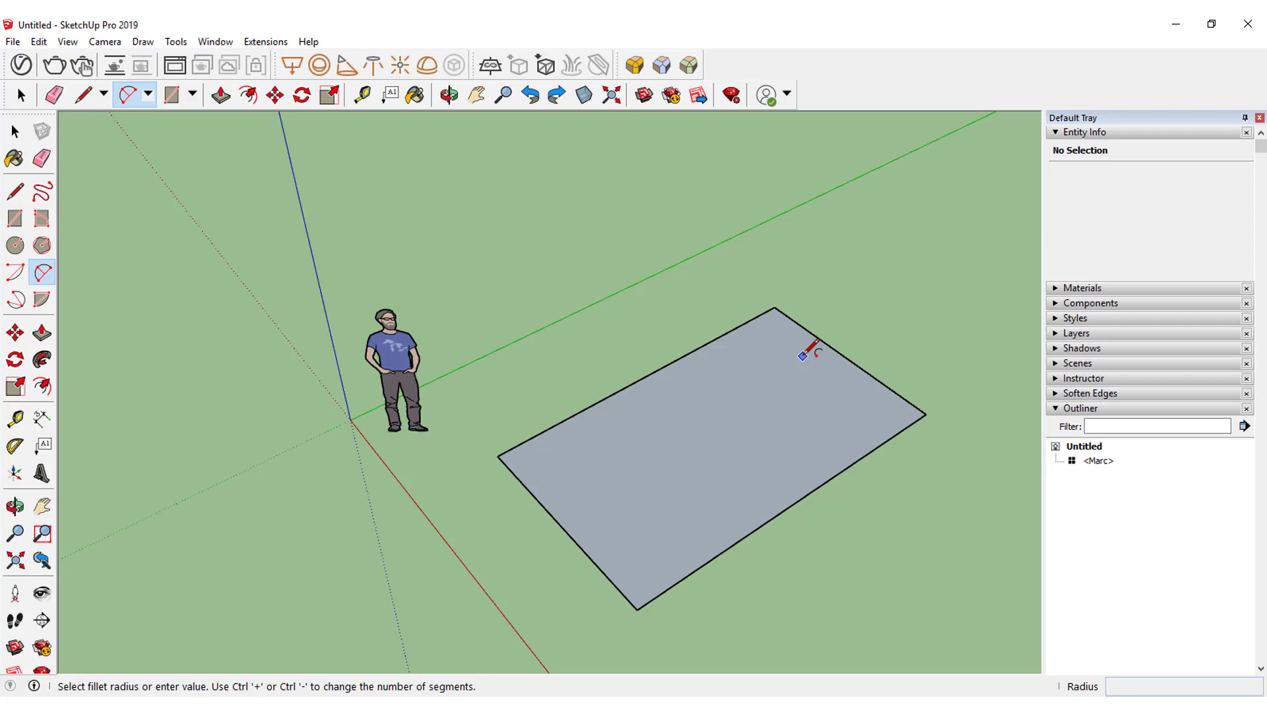
{"action": "left_click", "coordinate": [15, 333]}
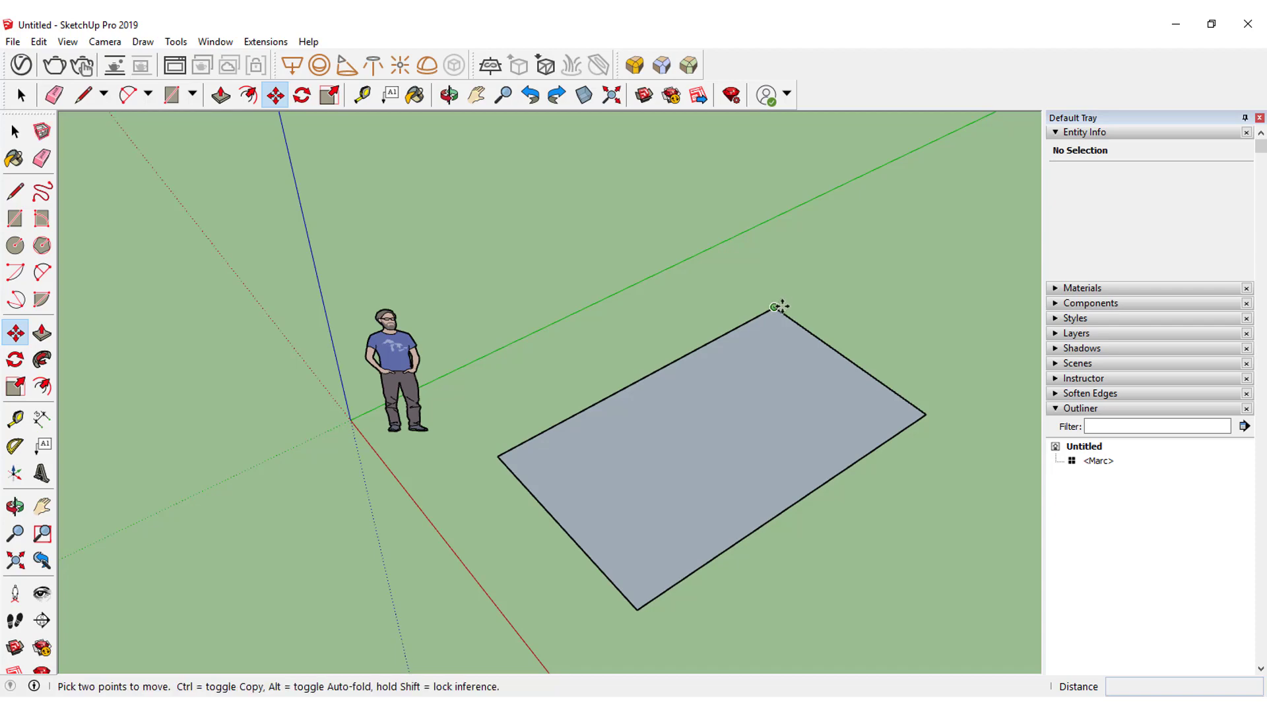
{"action": "left_click", "coordinate": [771, 307]}
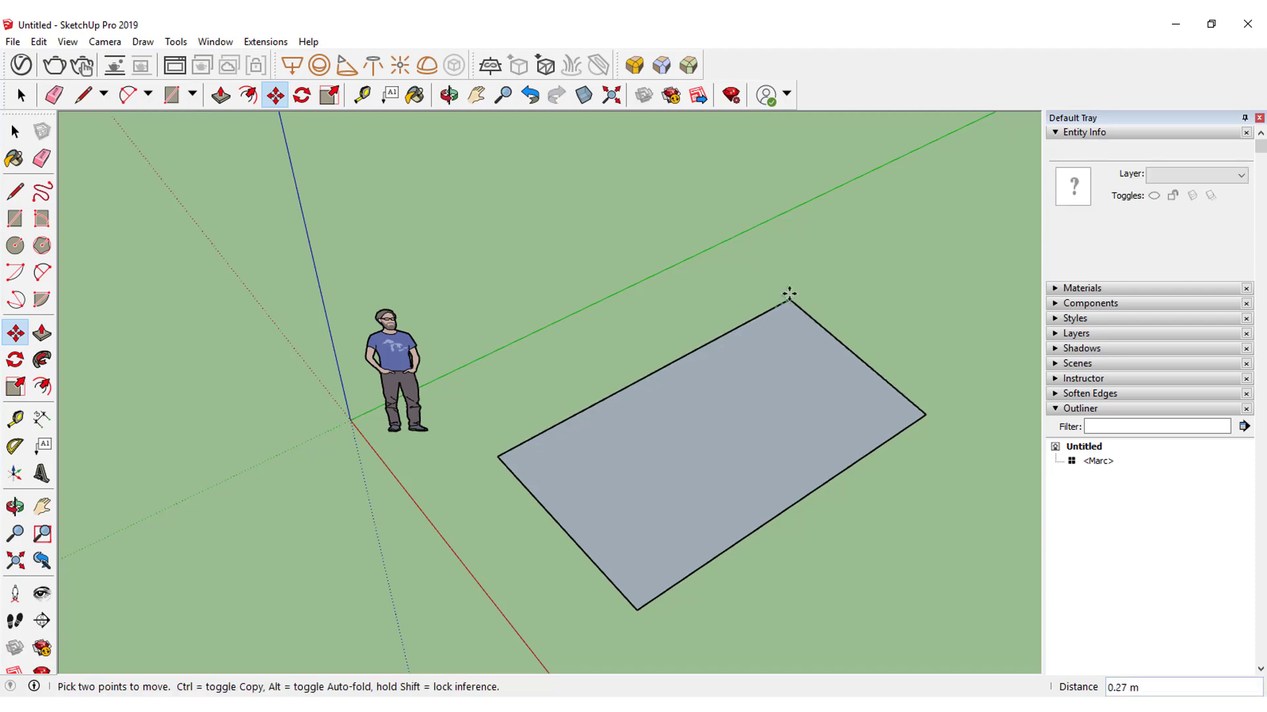
{"action": "left_click", "coordinate": [937, 223]}
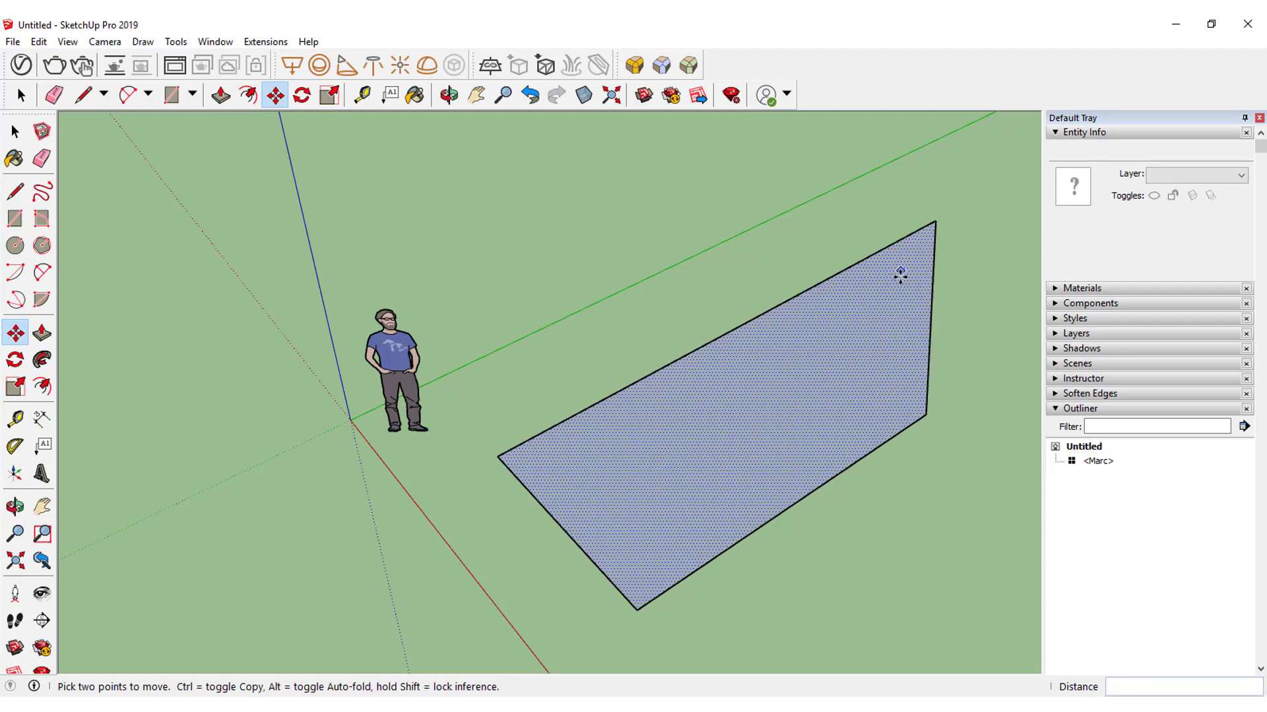
{"action": "mouse_move", "coordinate": [899, 275]}
{"action": "middle_mouse_down"}
{"action": "mouse_move", "coordinate": [891, 334]}
{"action": "mouse_move", "coordinate": [904, 220]}
{"action": "middle_mouse_up"}
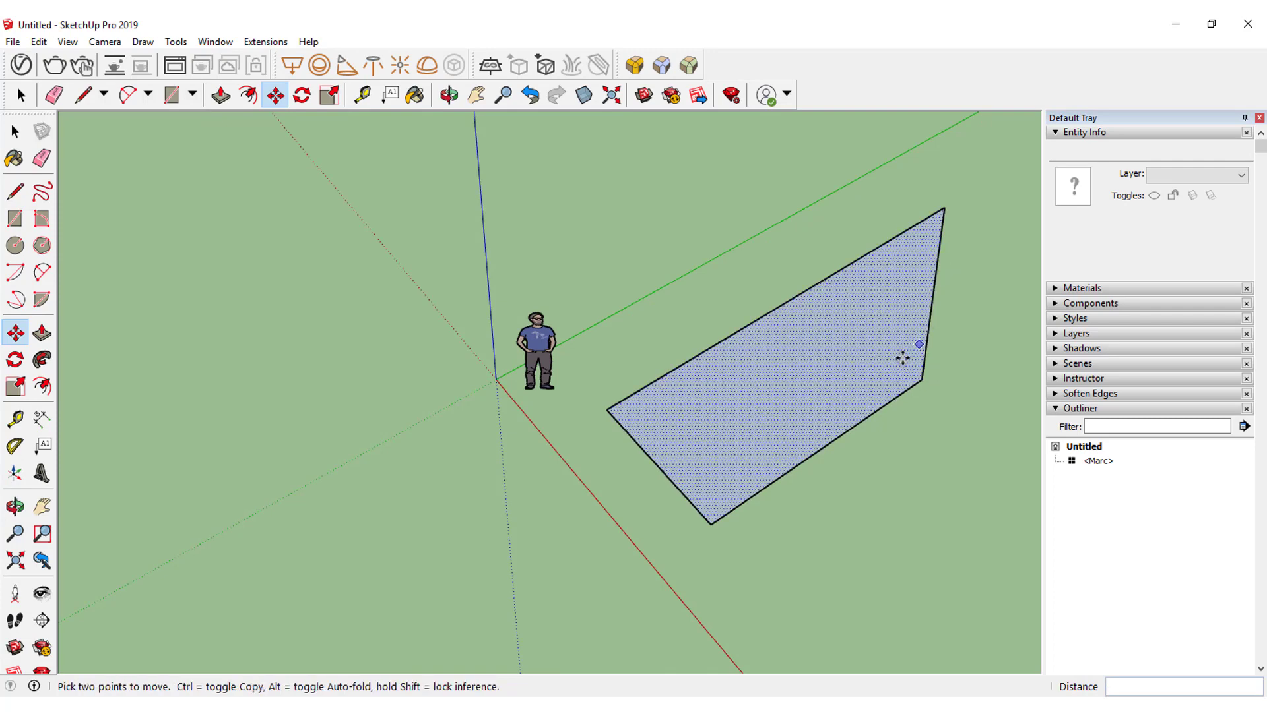
{"action": "scroll", "coordinate": [937, 294], "scroll_direction": "up", "scroll_amount": 2}
{"action": "scroll", "coordinate": [960, 280], "scroll_direction": "up", "scroll_amount": 2}
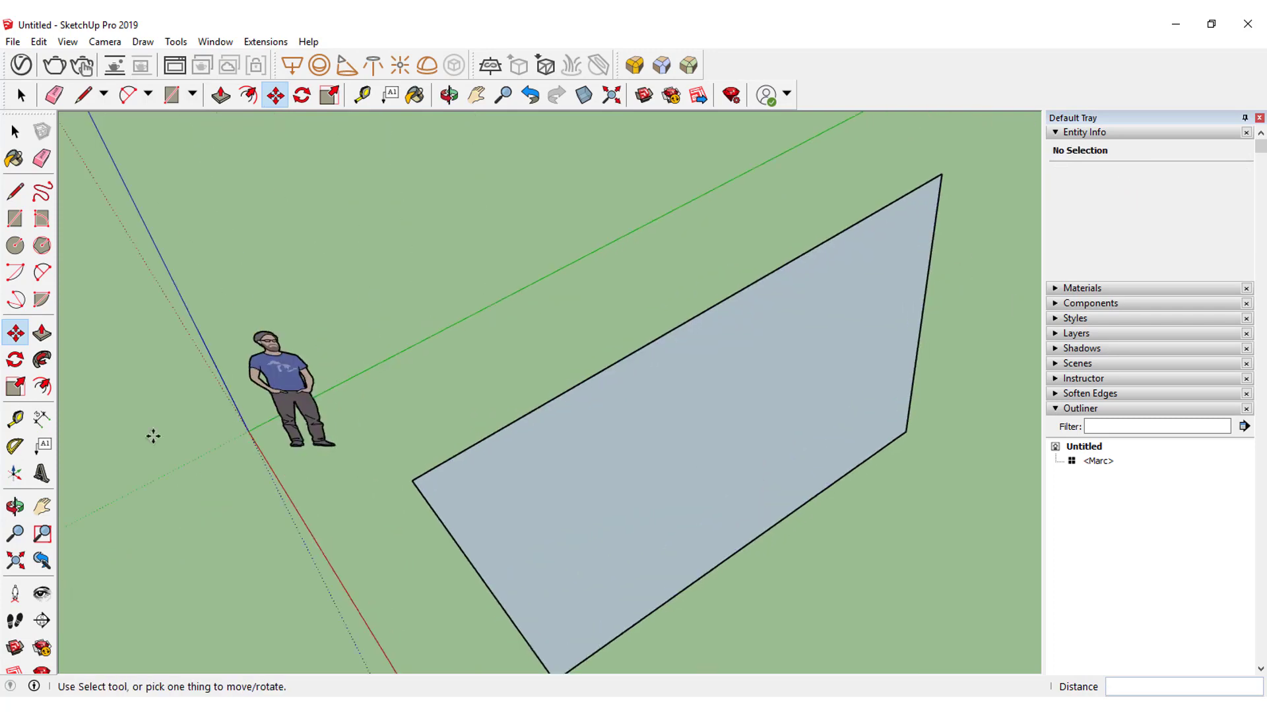
Step: Draw arcs across the far corner (top to right edge) and the right corner (right to bottom edge)
{"action": "left_click", "coordinate": [42, 272]}
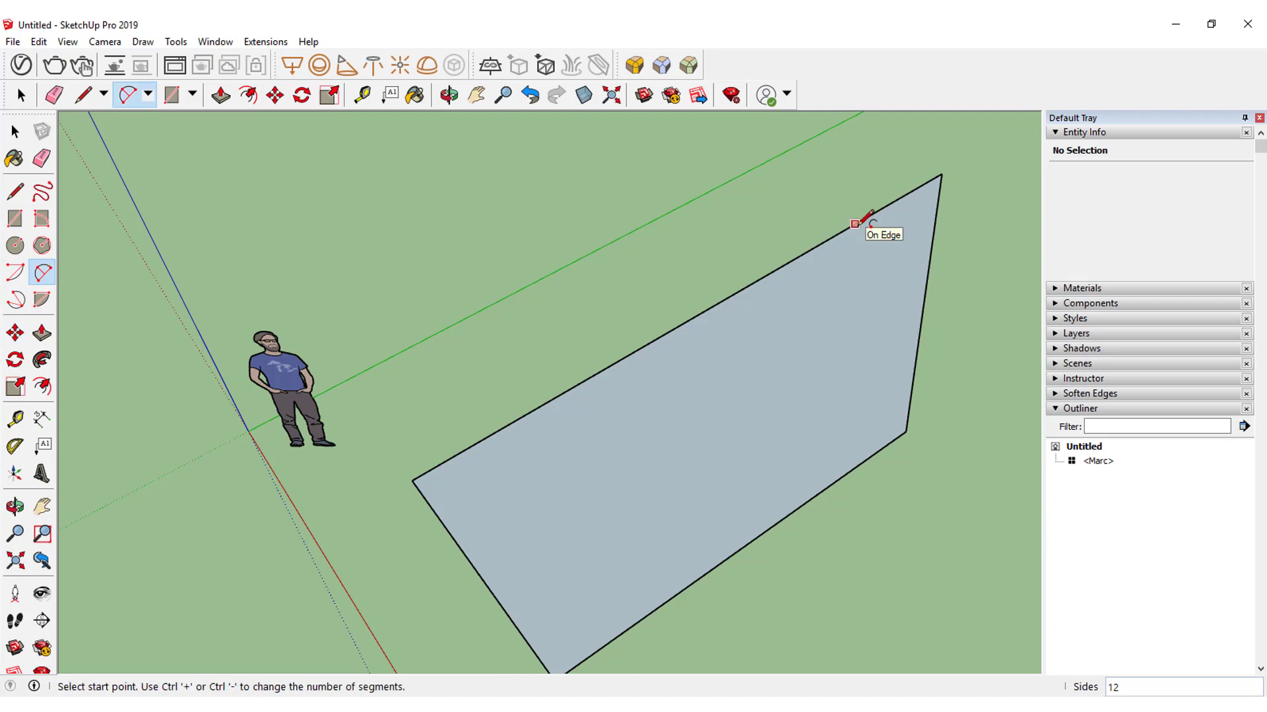
{"action": "left_click", "coordinate": [855, 224]}
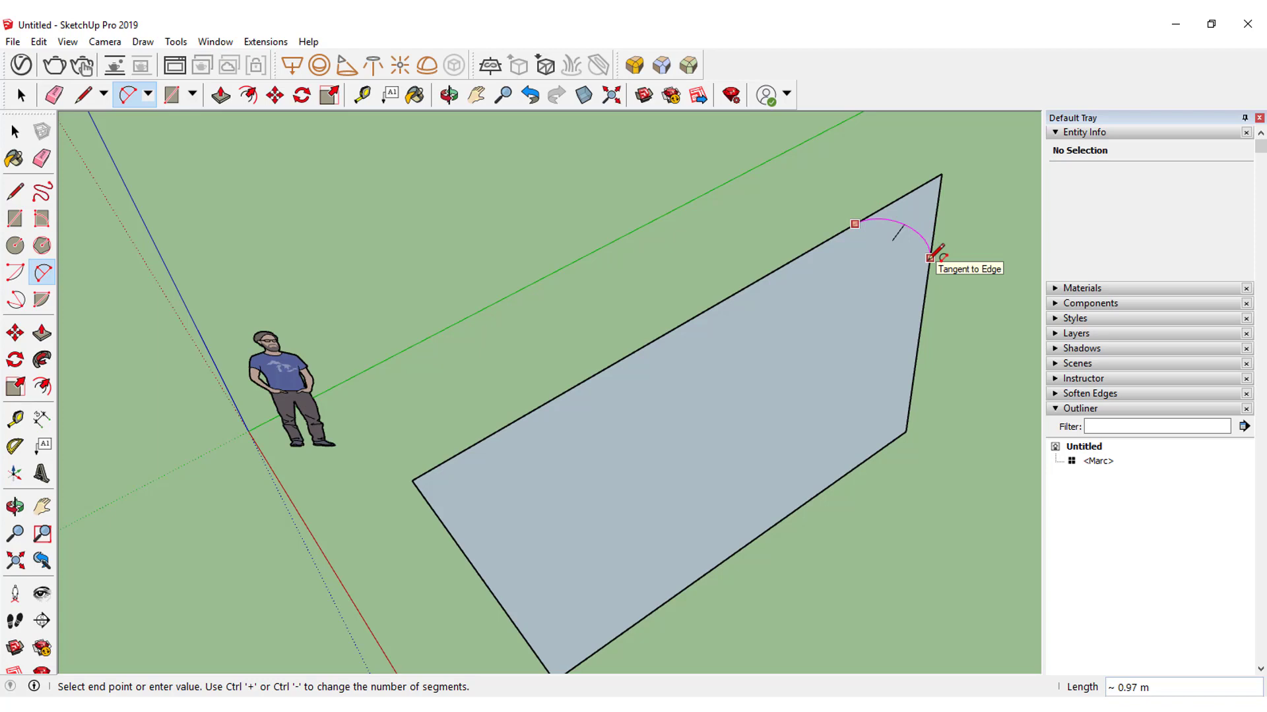
{"action": "left_click", "coordinate": [931, 257]}
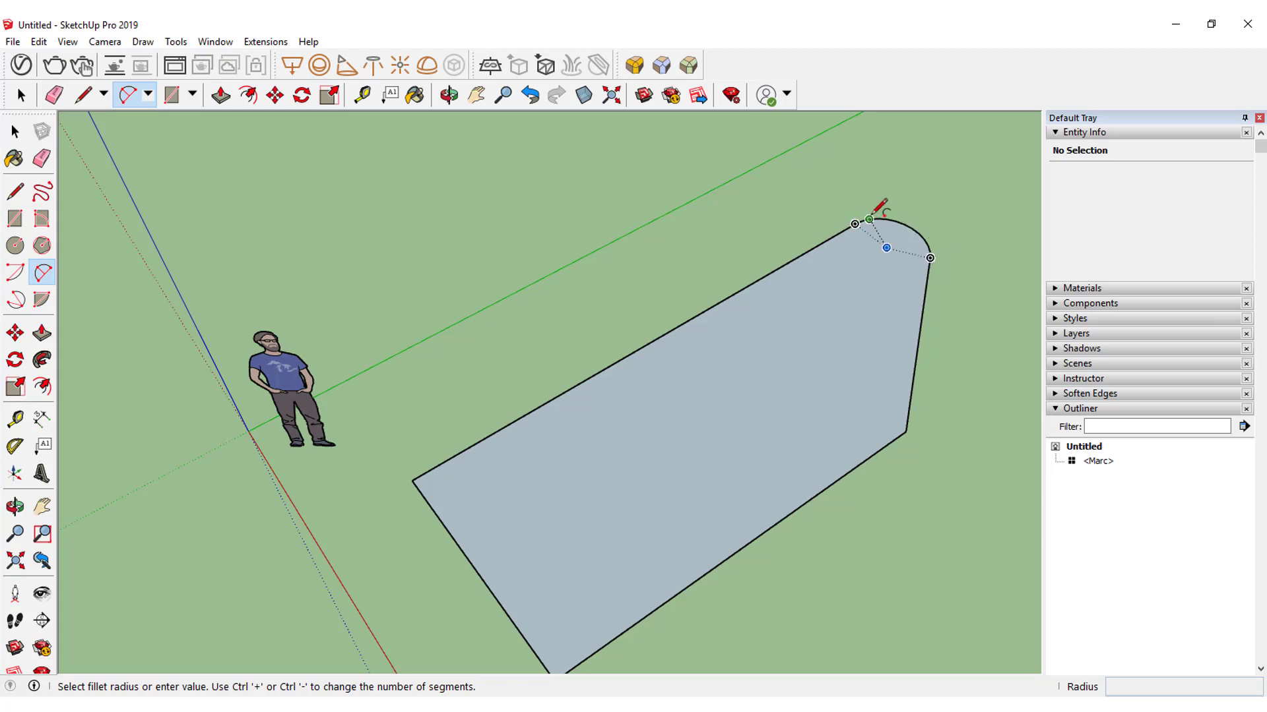
{"action": "left_click", "coordinate": [917, 351]}
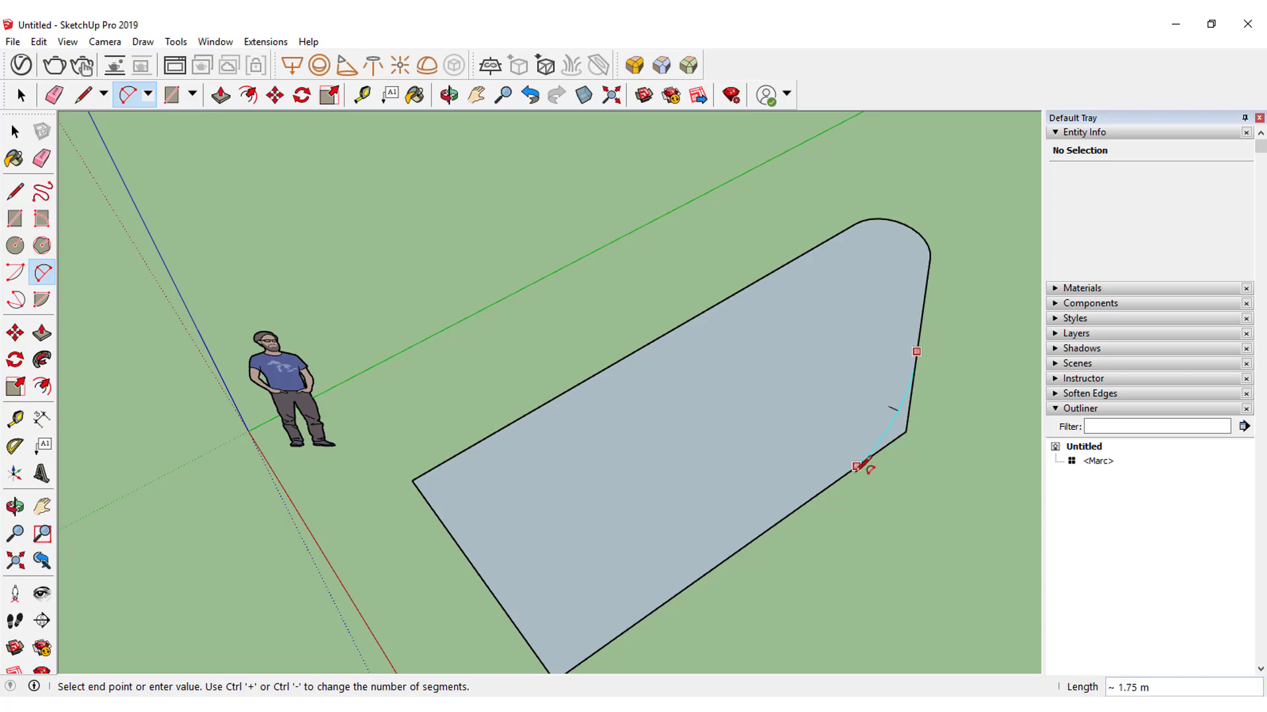
{"action": "left_click", "coordinate": [841, 479]}
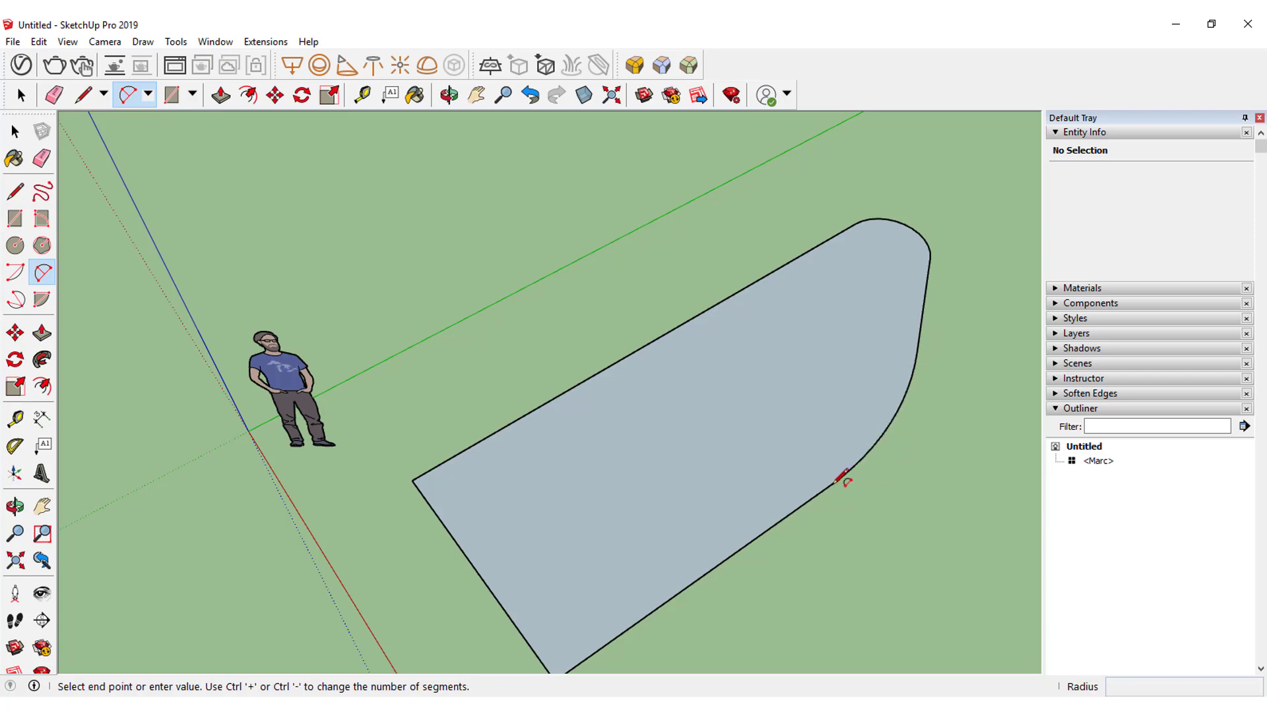
{"action": "scroll", "coordinate": [924, 369], "scroll_direction": "up", "scroll_amount": 1}
{"action": "scroll", "coordinate": [926, 382], "scroll_direction": "up", "scroll_amount": 1}
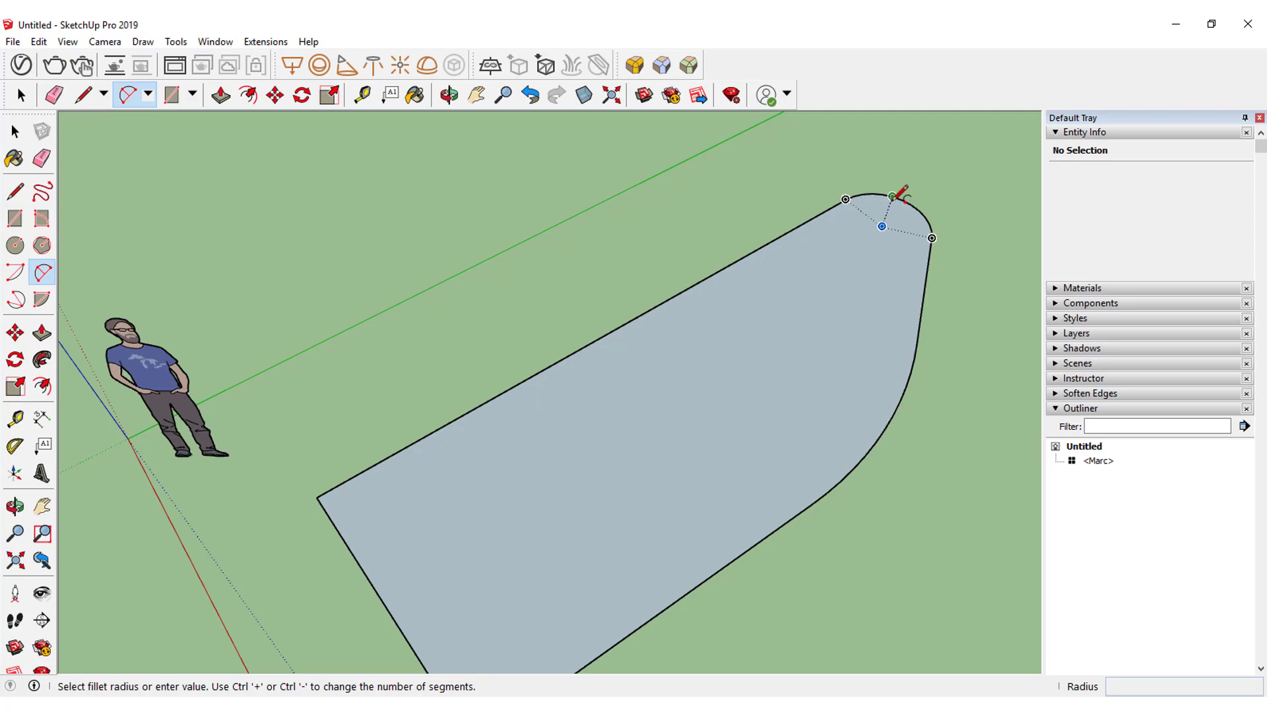
Step: Round the left corner with an arc, redrawing it after one undone attempt
{"action": "middle_click_drag", "start_coordinate": [894, 196], "coordinate": [880, 226]}
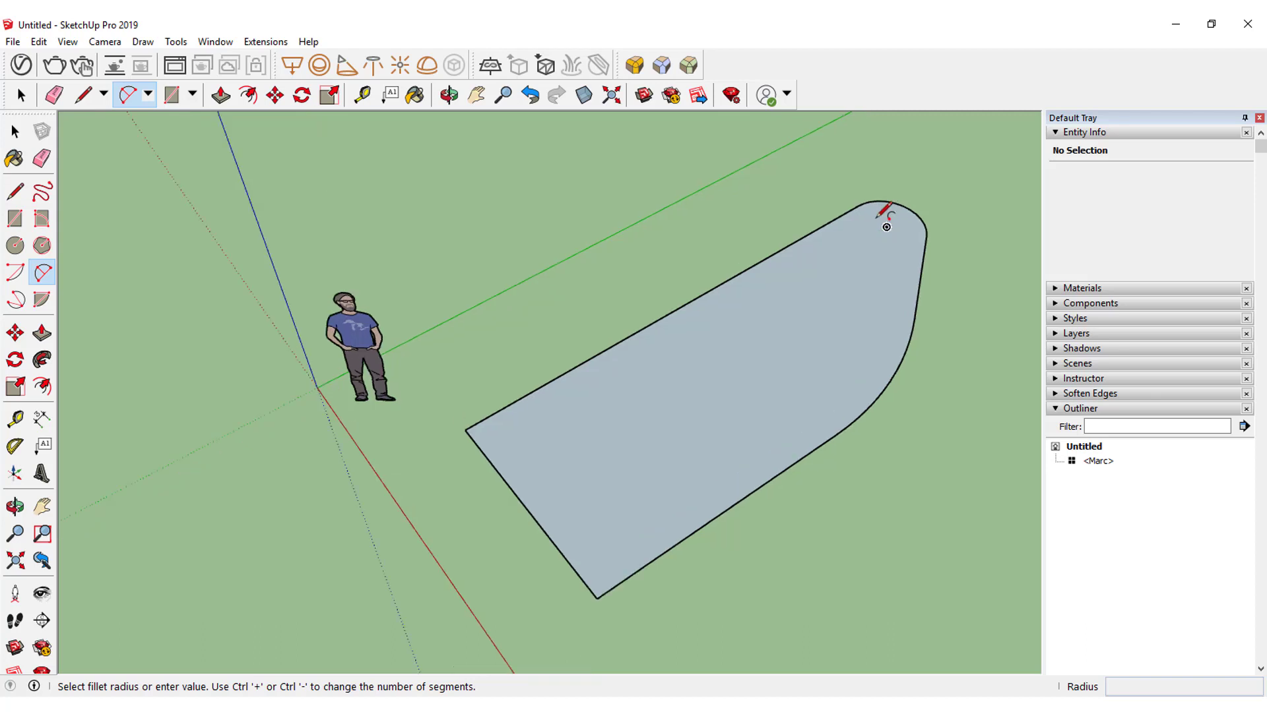
{"action": "scroll", "coordinate": [867, 228], "scroll_direction": "down", "scroll_amount": 2}
{"action": "scroll", "coordinate": [857, 224], "scroll_direction": "up", "scroll_amount": 1}
{"action": "scroll", "coordinate": [864, 224], "scroll_direction": "up", "scroll_amount": 3}
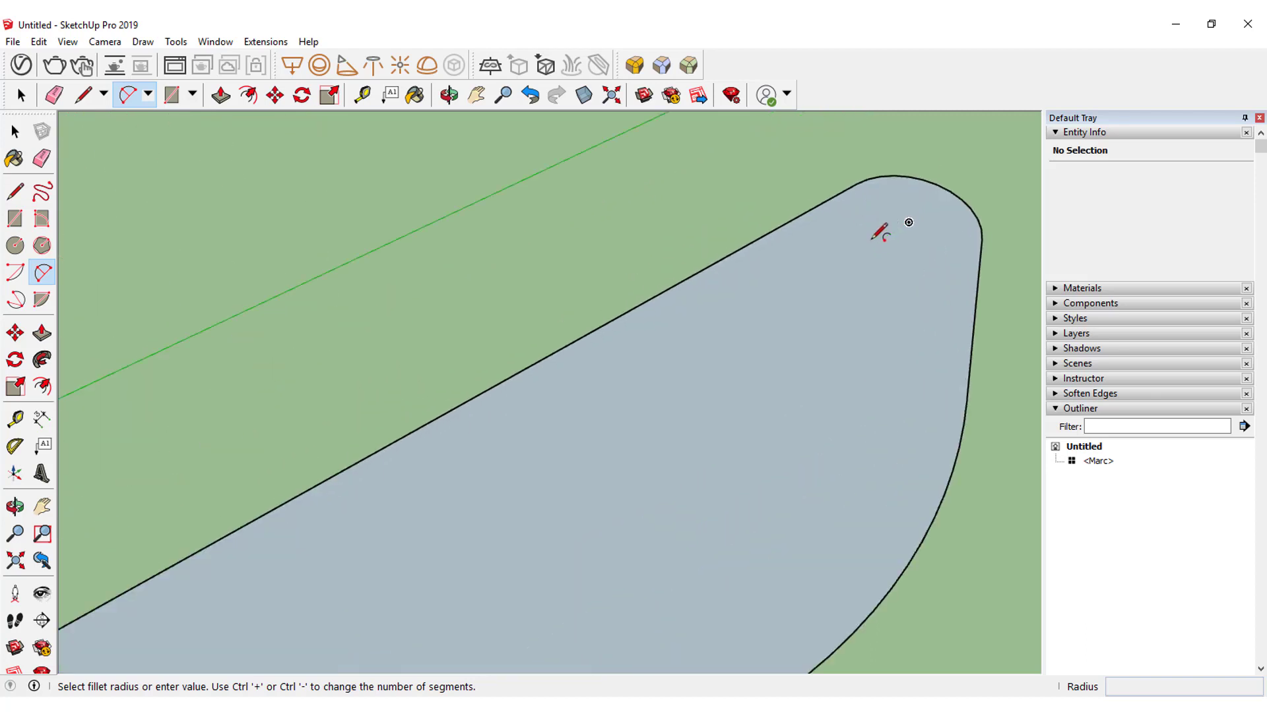
{"action": "scroll", "coordinate": [897, 211], "scroll_direction": "down", "scroll_amount": 1}
{"action": "scroll", "coordinate": [914, 198], "scroll_direction": "down", "scroll_amount": 3}
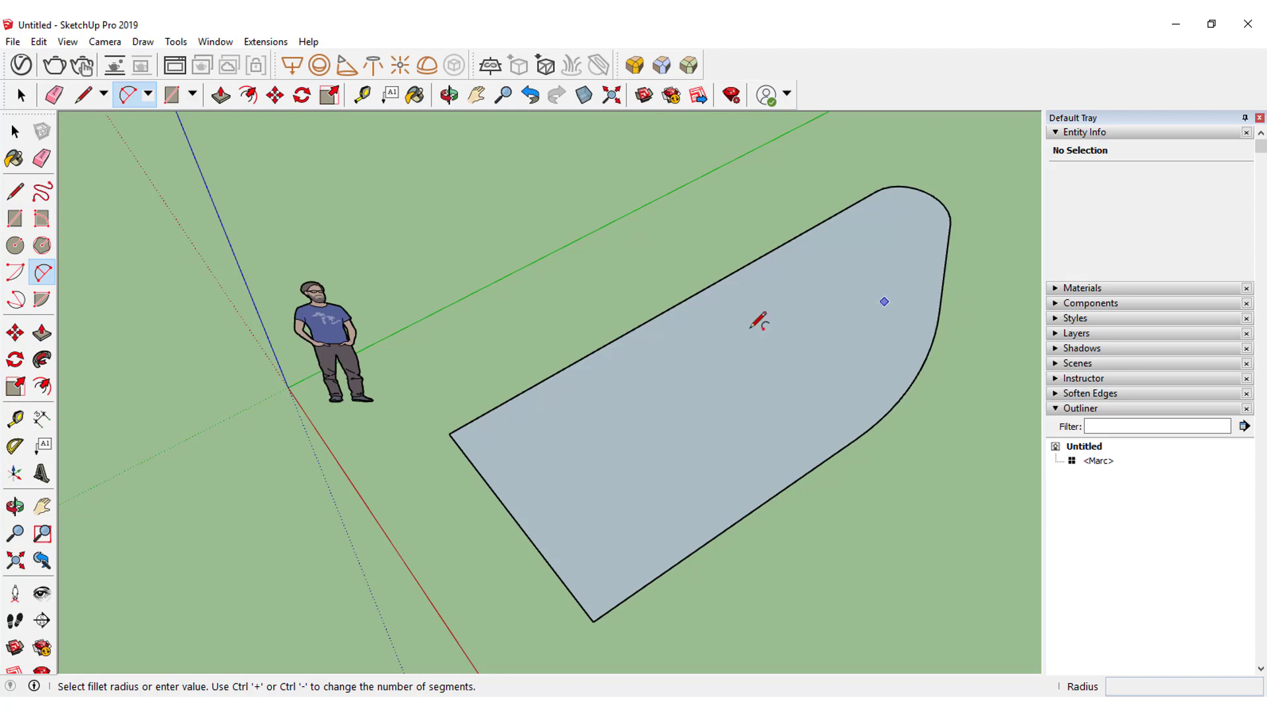
{"action": "left_click", "coordinate": [498, 407]}
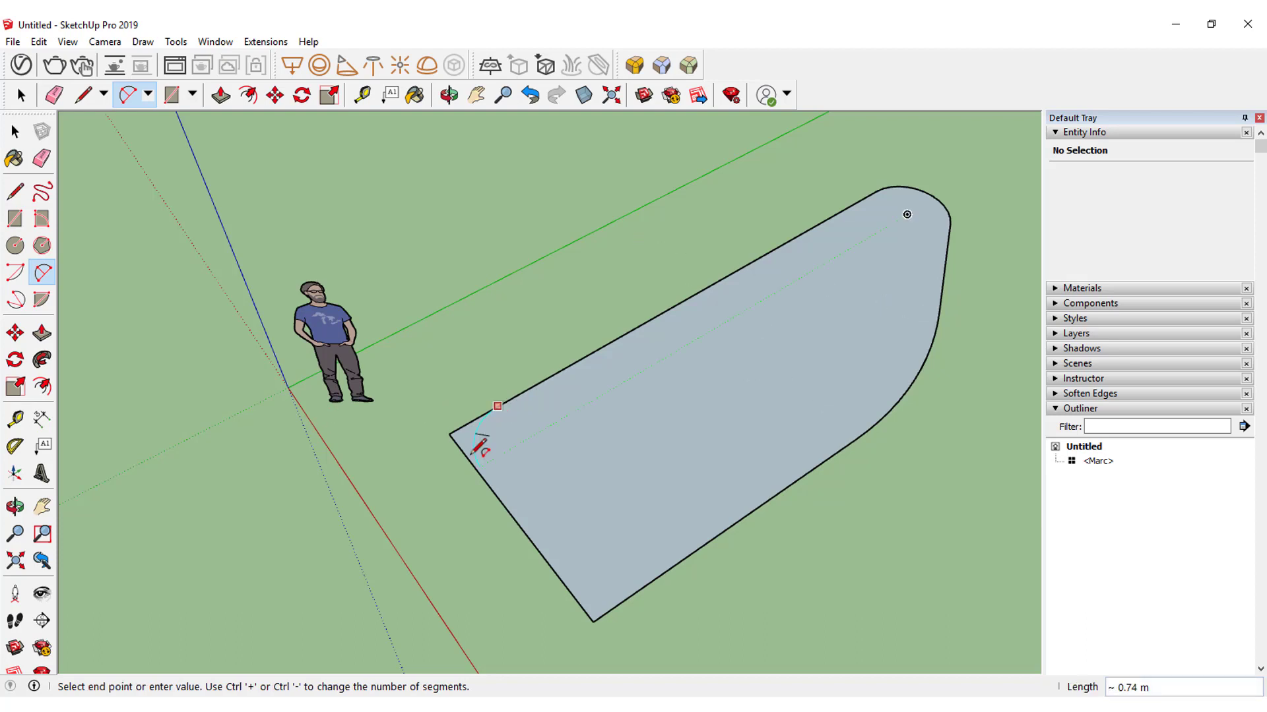
{"action": "left_click", "coordinate": [481, 474]}
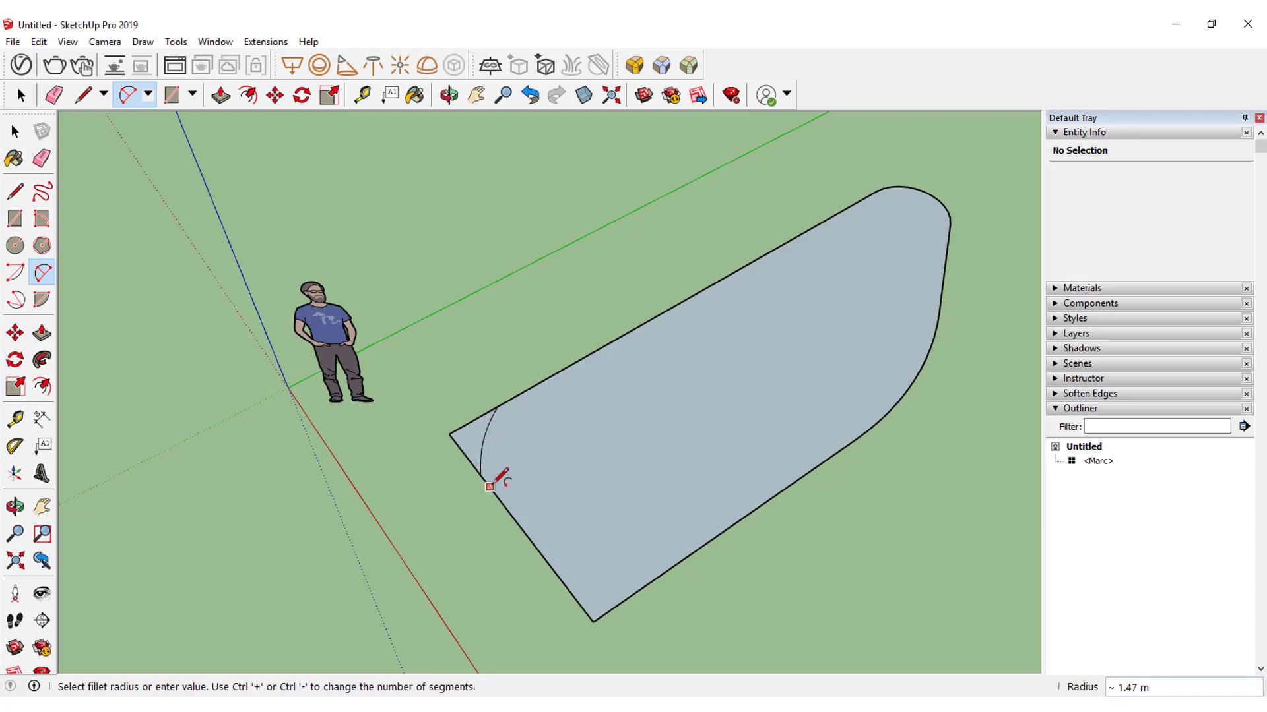
{"action": "key", "text": "ctrl+z"}
{"action": "left_click", "coordinate": [505, 402]}
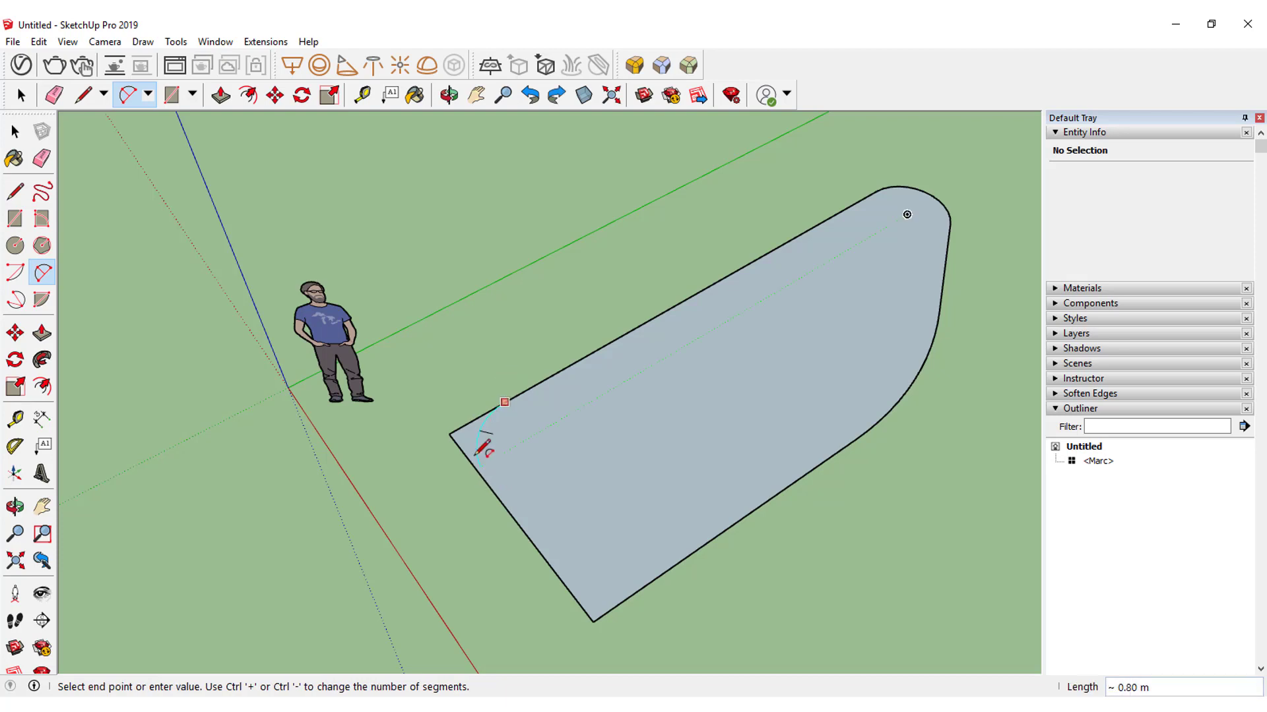
{"action": "left_click", "coordinate": [486, 474]}
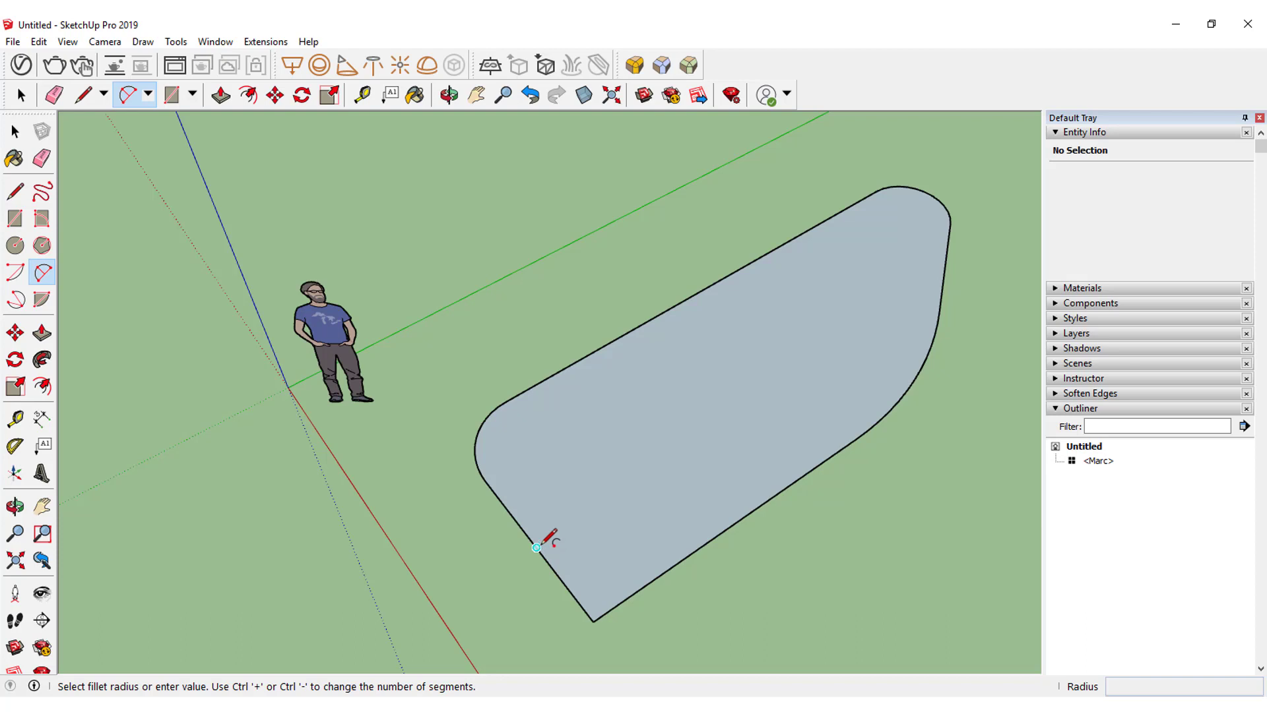
Step: Round the bottom corner with a final arc and return to the Select tool
{"action": "left_click", "coordinate": [536, 547]}
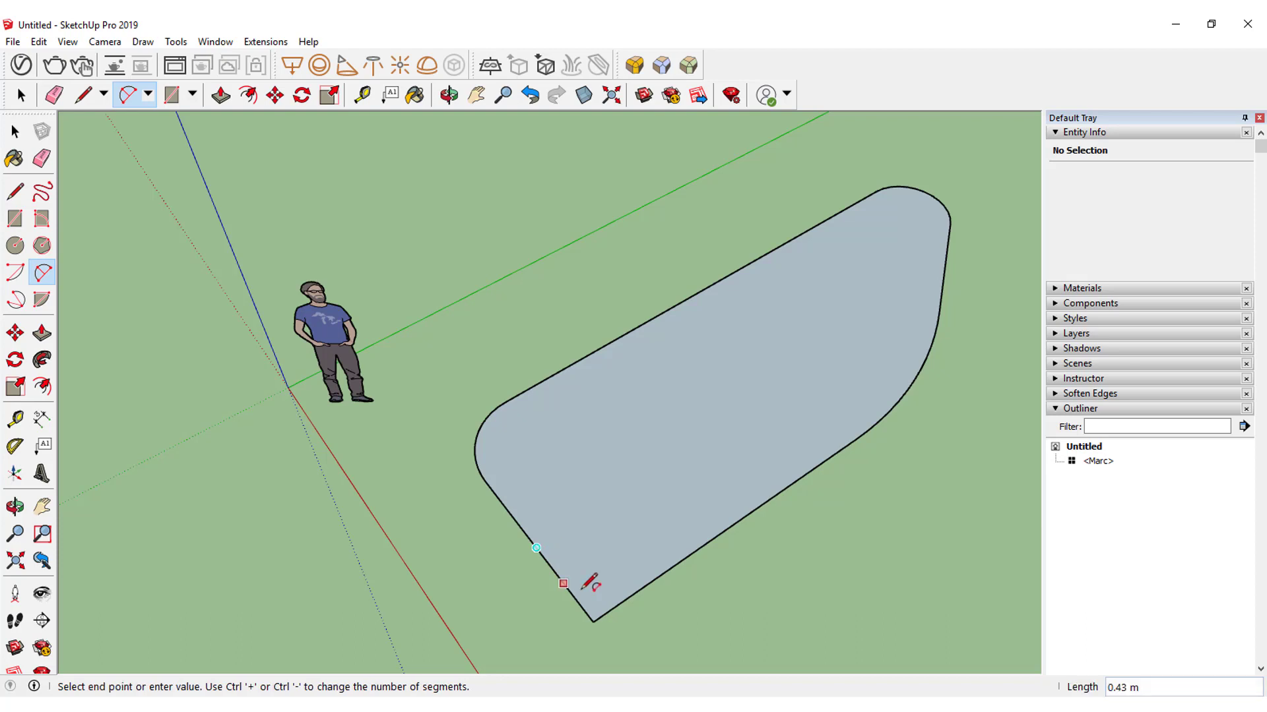
{"action": "left_click", "coordinate": [670, 569]}
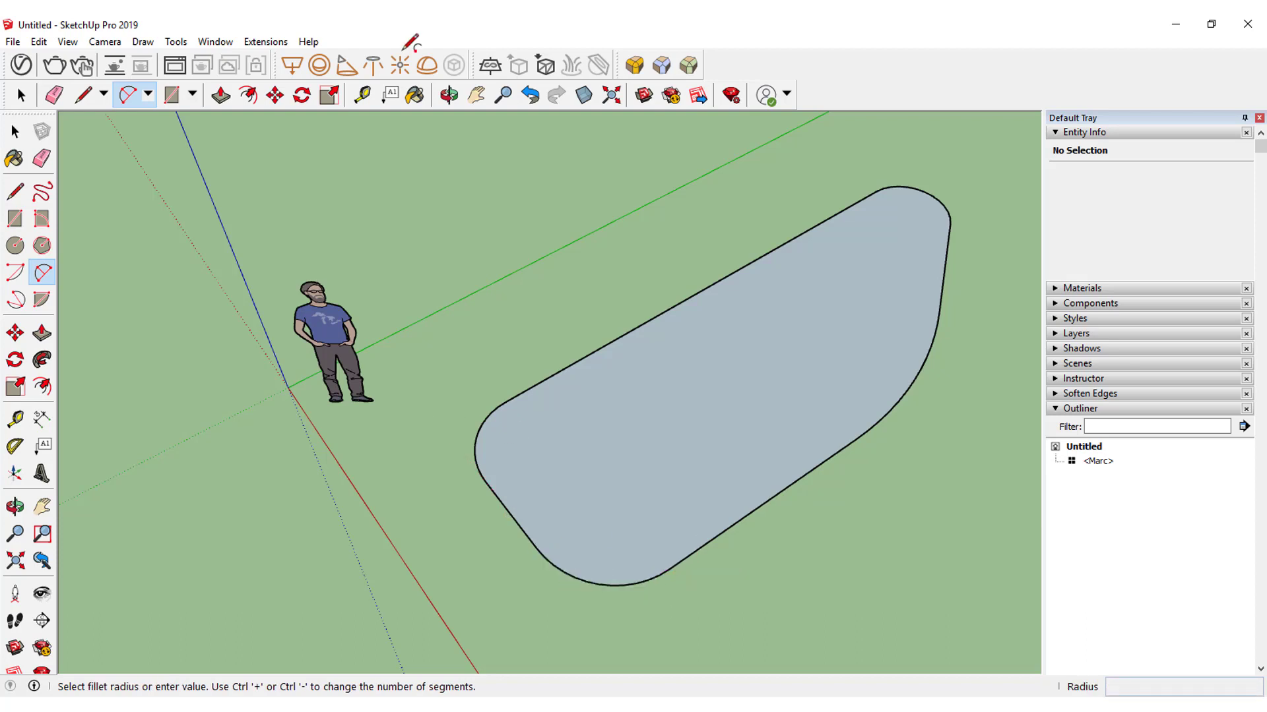
{"action": "key", "text": "space"}
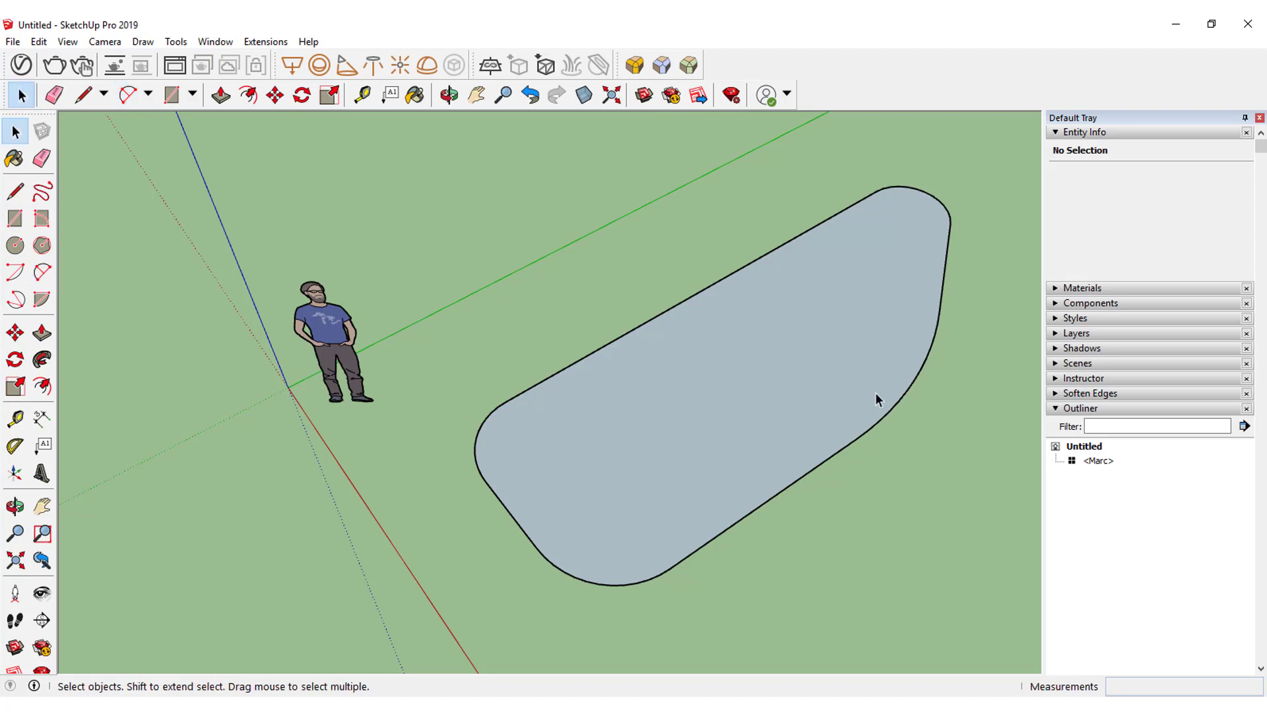
{"action": "scroll", "coordinate": [874, 397], "scroll_direction": "up", "scroll_amount": 1}
{"action": "scroll", "coordinate": [920, 201], "scroll_direction": "up", "scroll_amount": 3}
{"action": "scroll", "coordinate": [926, 191], "scroll_direction": "down", "scroll_amount": 2}
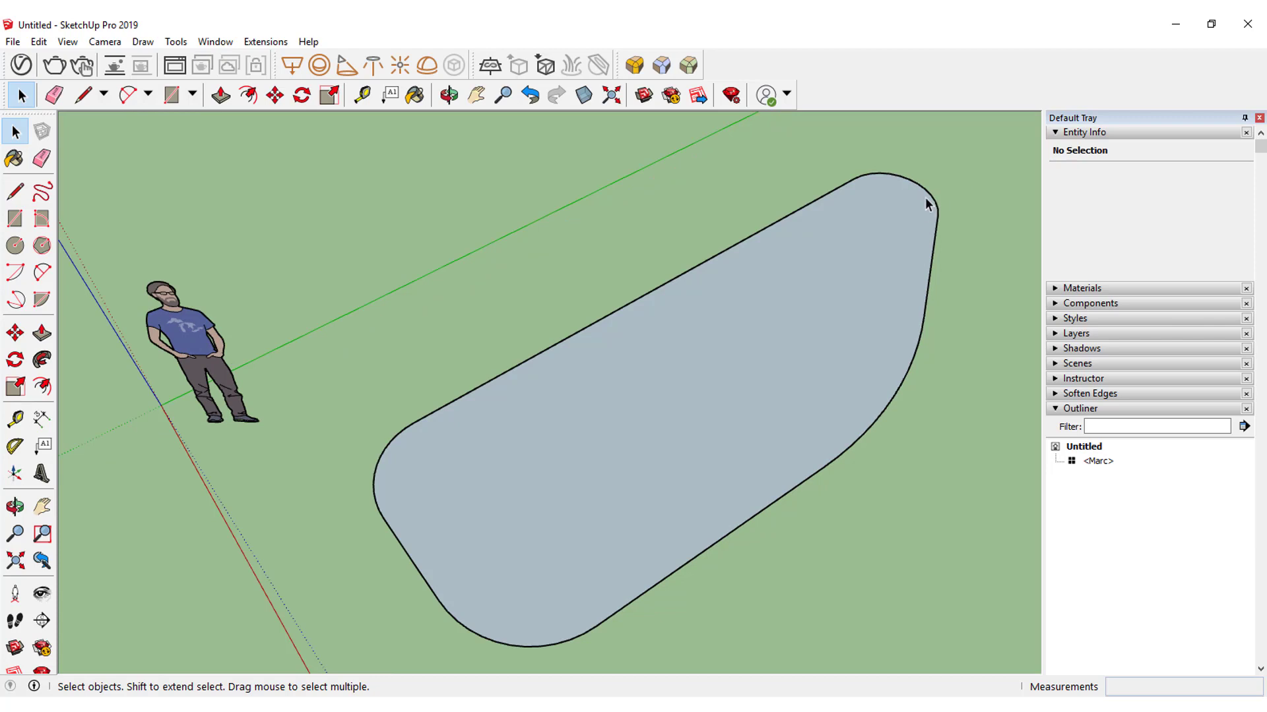
Step: Give the tip fillet arc a 0.5 m radius in Entity Info, then reselect it to check
{"action": "left_click", "coordinate": [932, 204]}
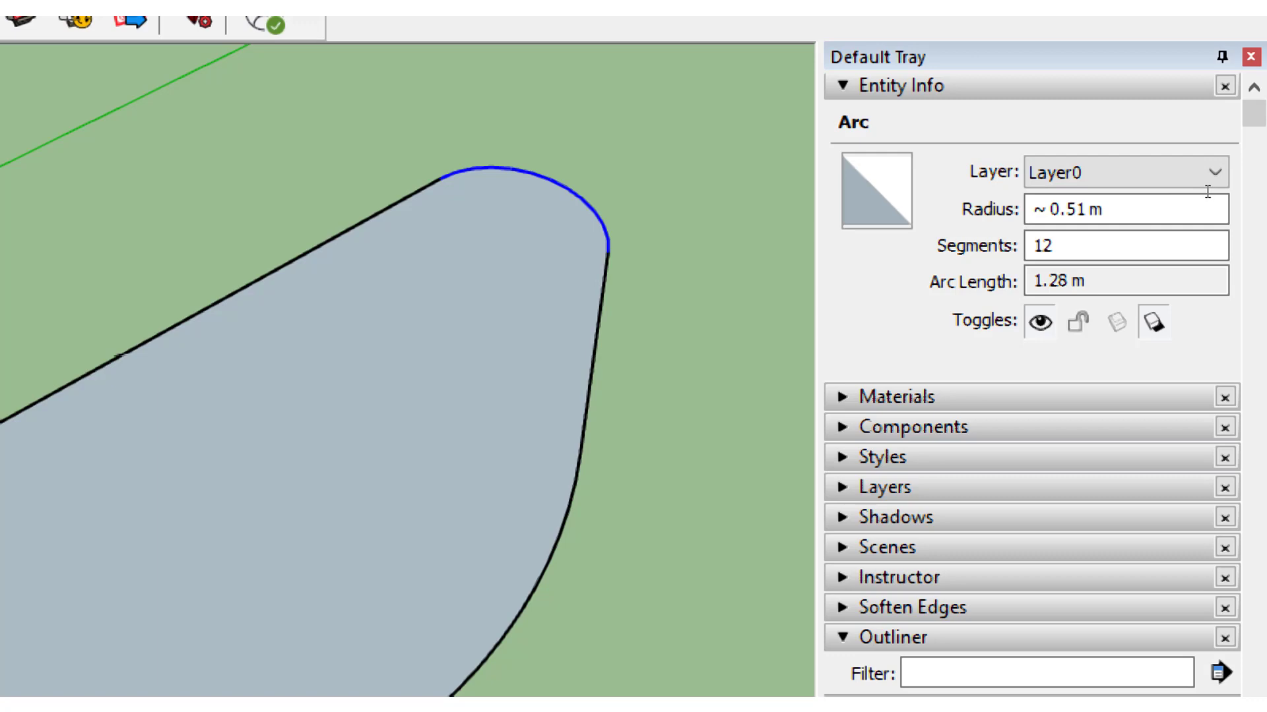
{"action": "double_click", "coordinate": [1162, 193]}
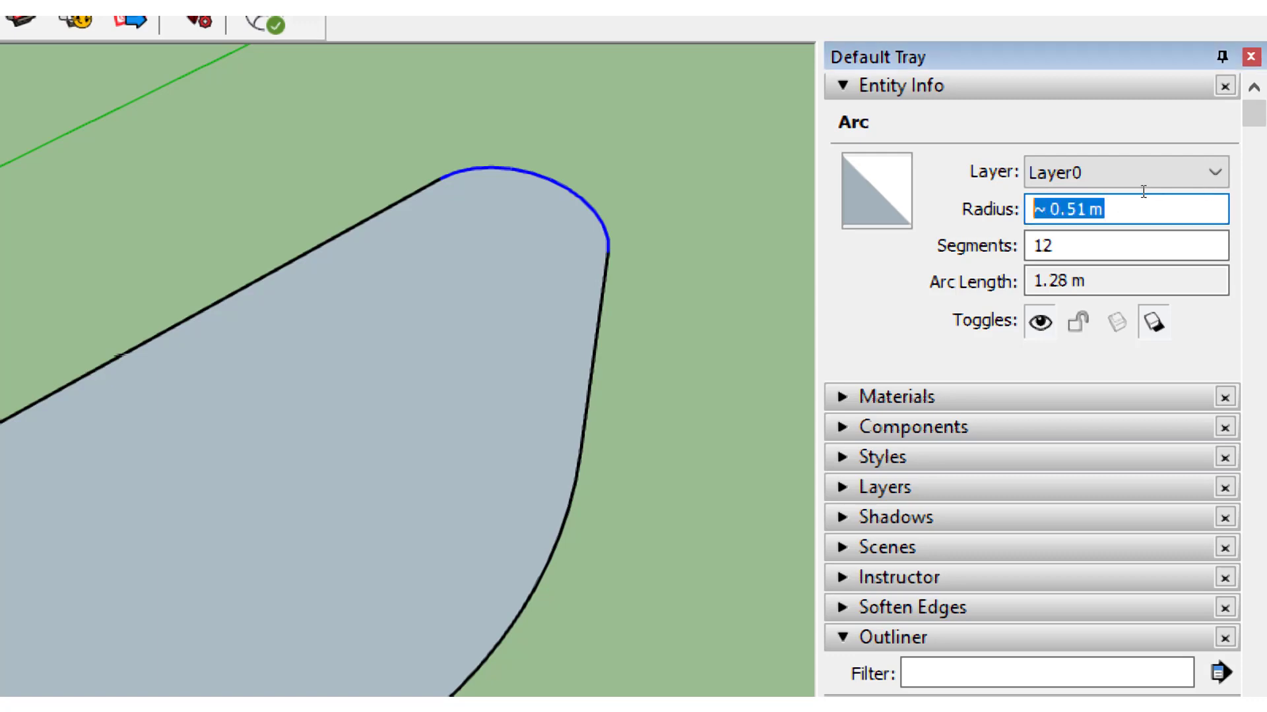
{"action": "type", "text": "0."}
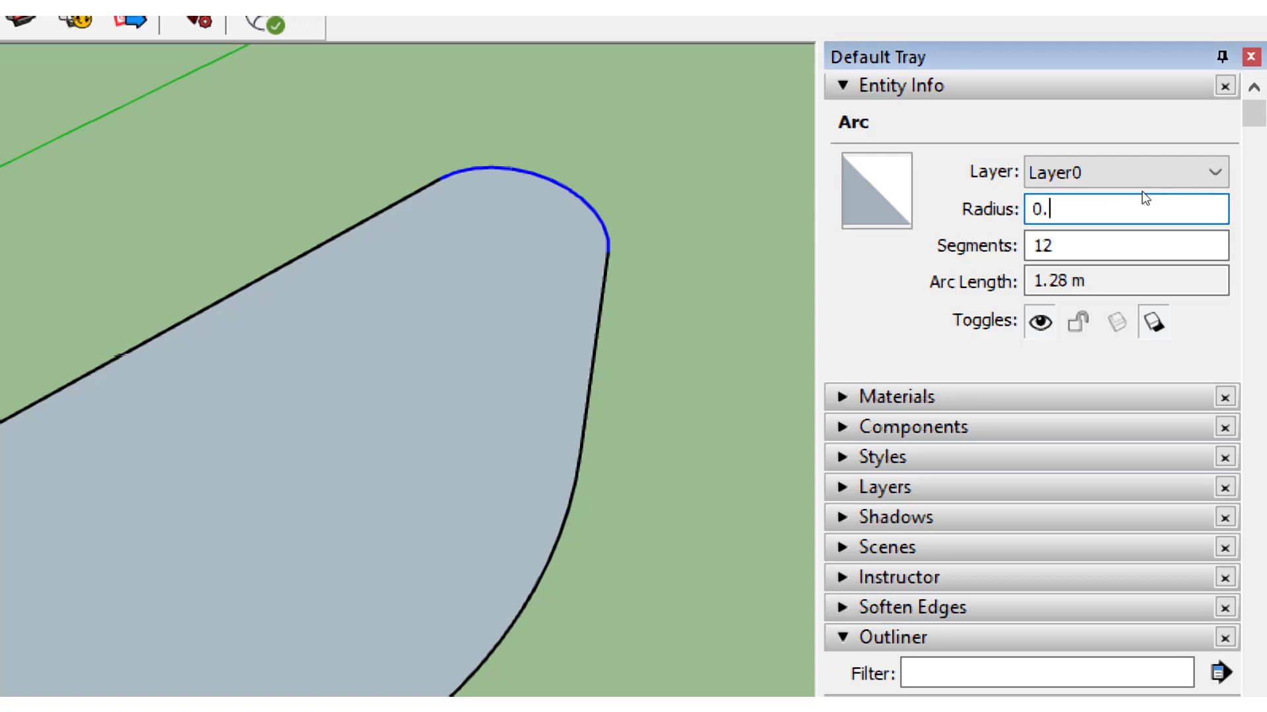
{"action": "type", "text": "5"}
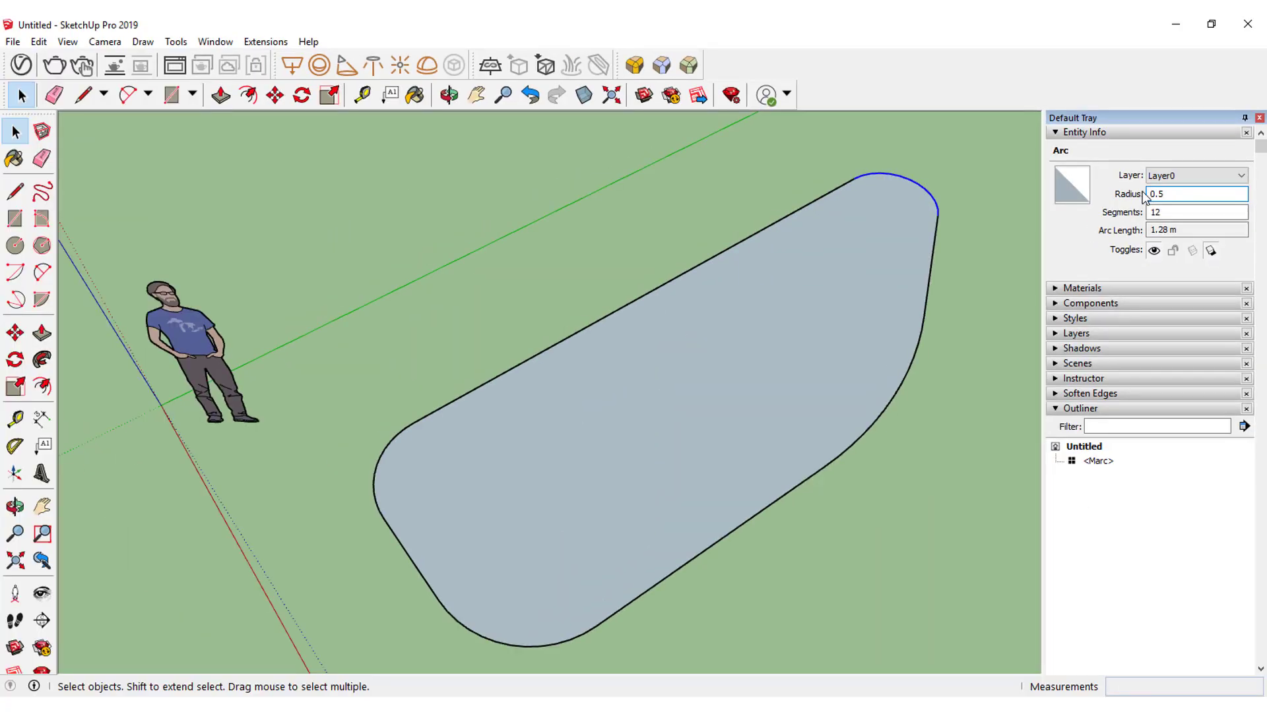
{"action": "key", "text": "Return"}
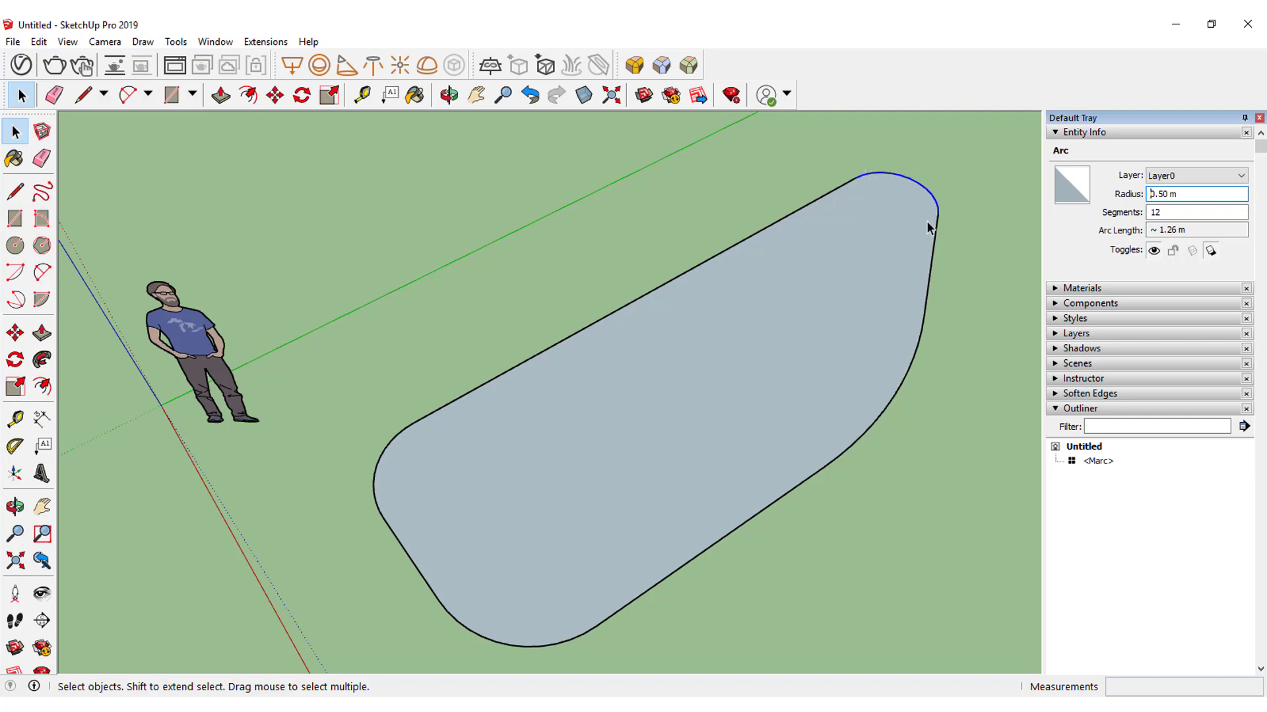
{"action": "left_click", "coordinate": [989, 169]}
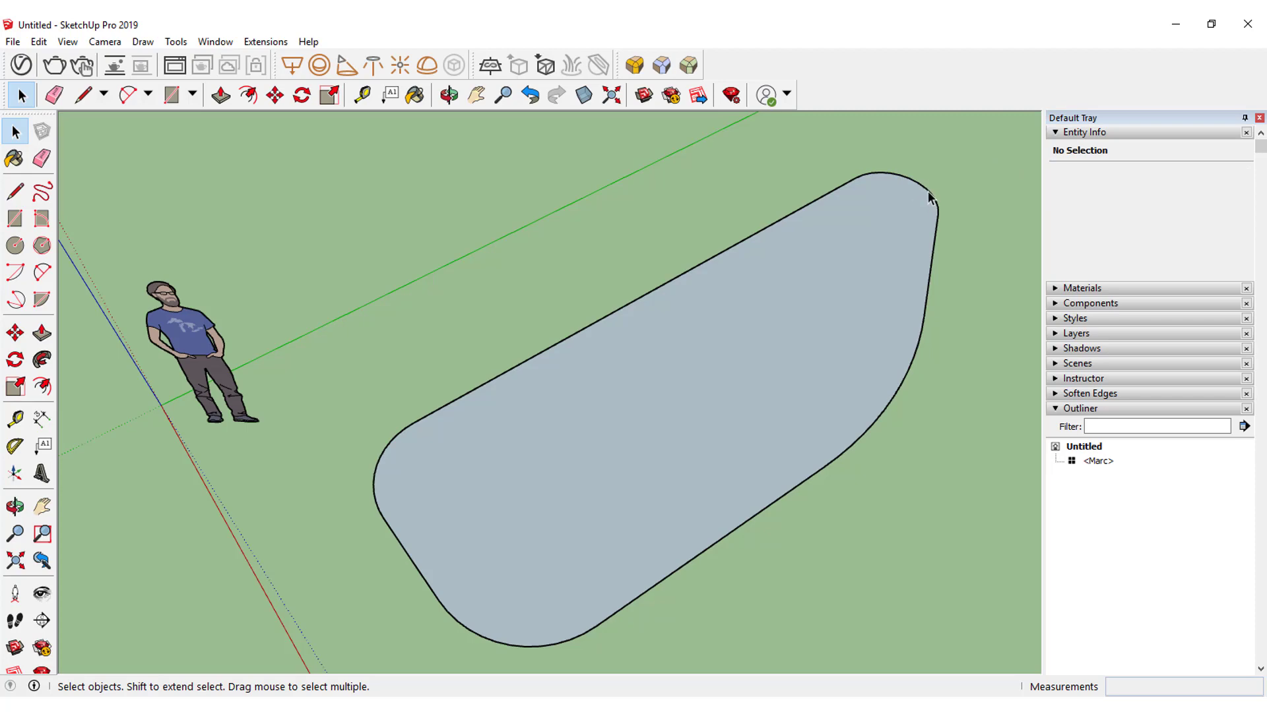
{"action": "left_click", "coordinate": [930, 193]}
Step: Change the broad lower-right arc's Entity Info radius to 0.51 m, then reselect it
{"action": "left_click", "coordinate": [1207, 197]}
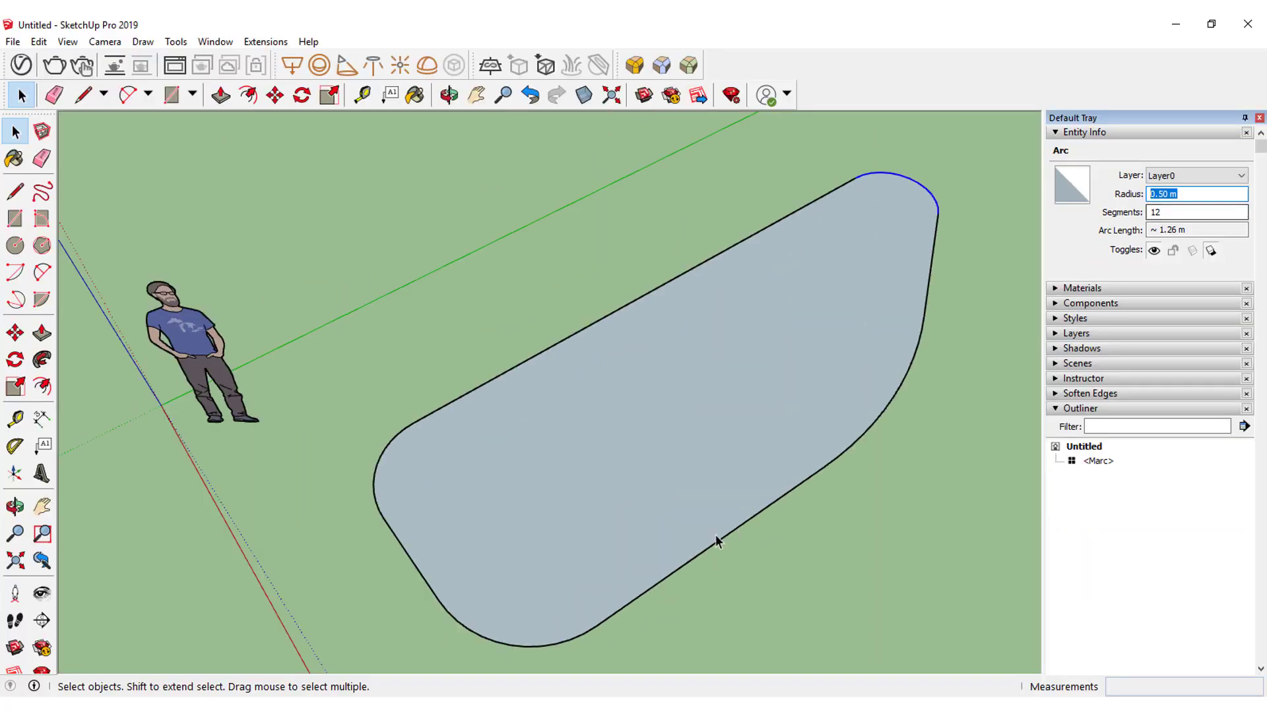
{"action": "left_click", "coordinate": [905, 388]}
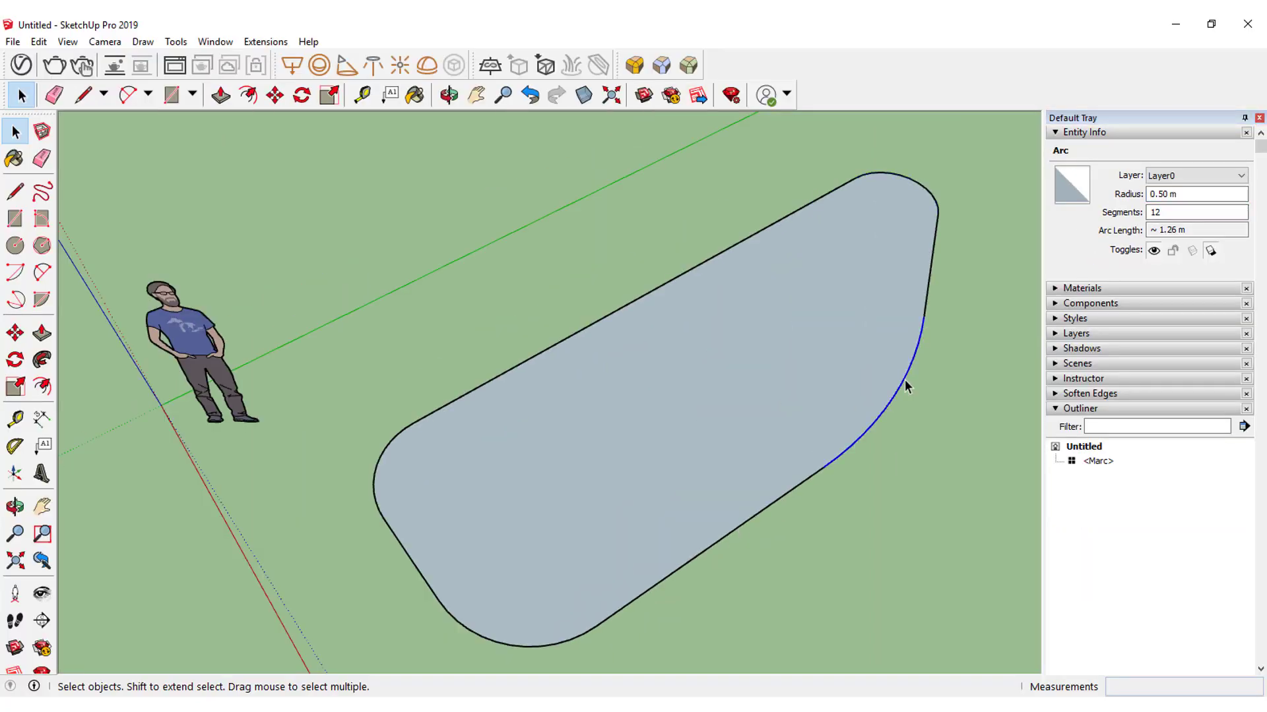
{"action": "left_click", "coordinate": [1201, 198]}
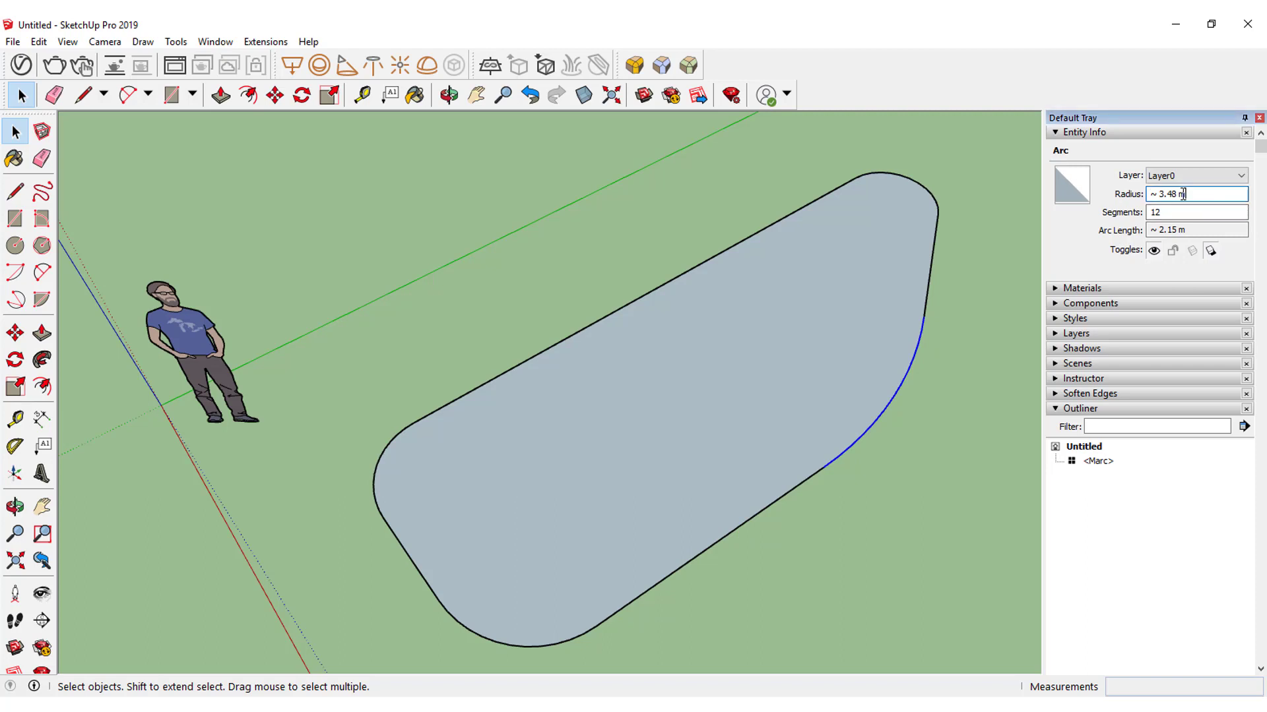
{"action": "type", "text": "0."}
{"action": "type", "text": "51"}
{"action": "key", "text": "Return"}
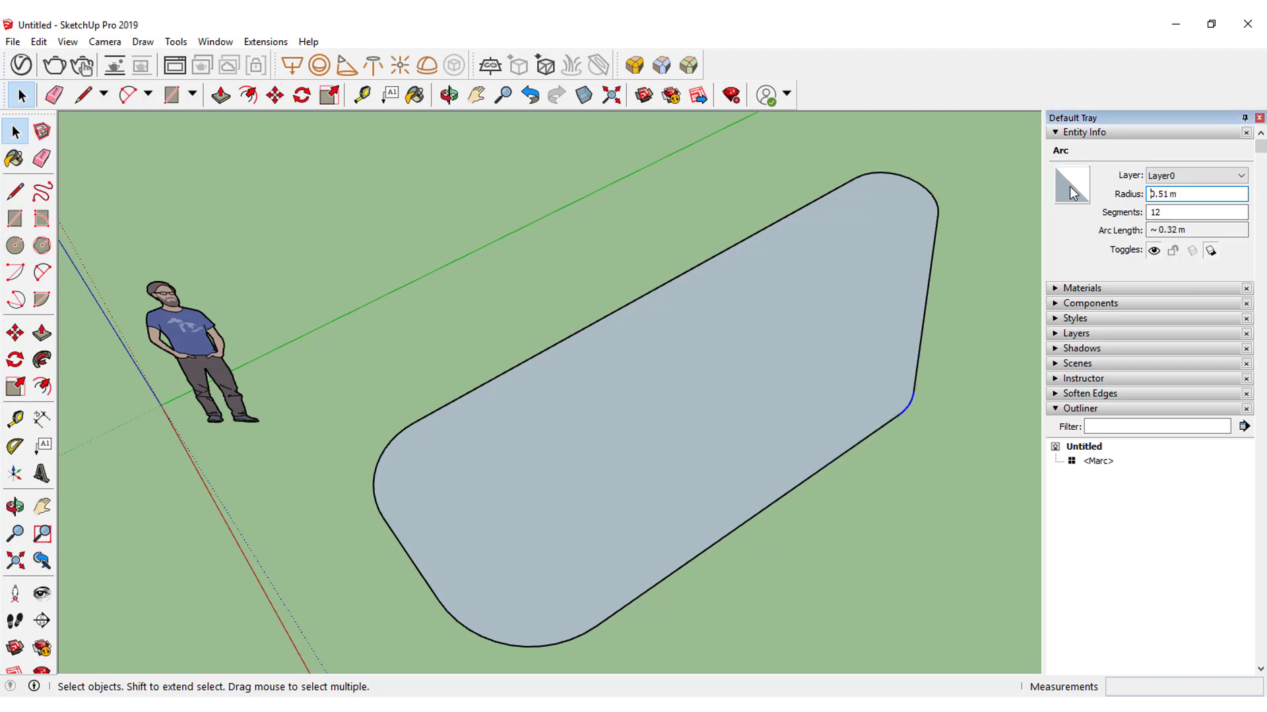
{"action": "left_click", "coordinate": [944, 398]}
{"action": "left_click", "coordinate": [908, 404]}
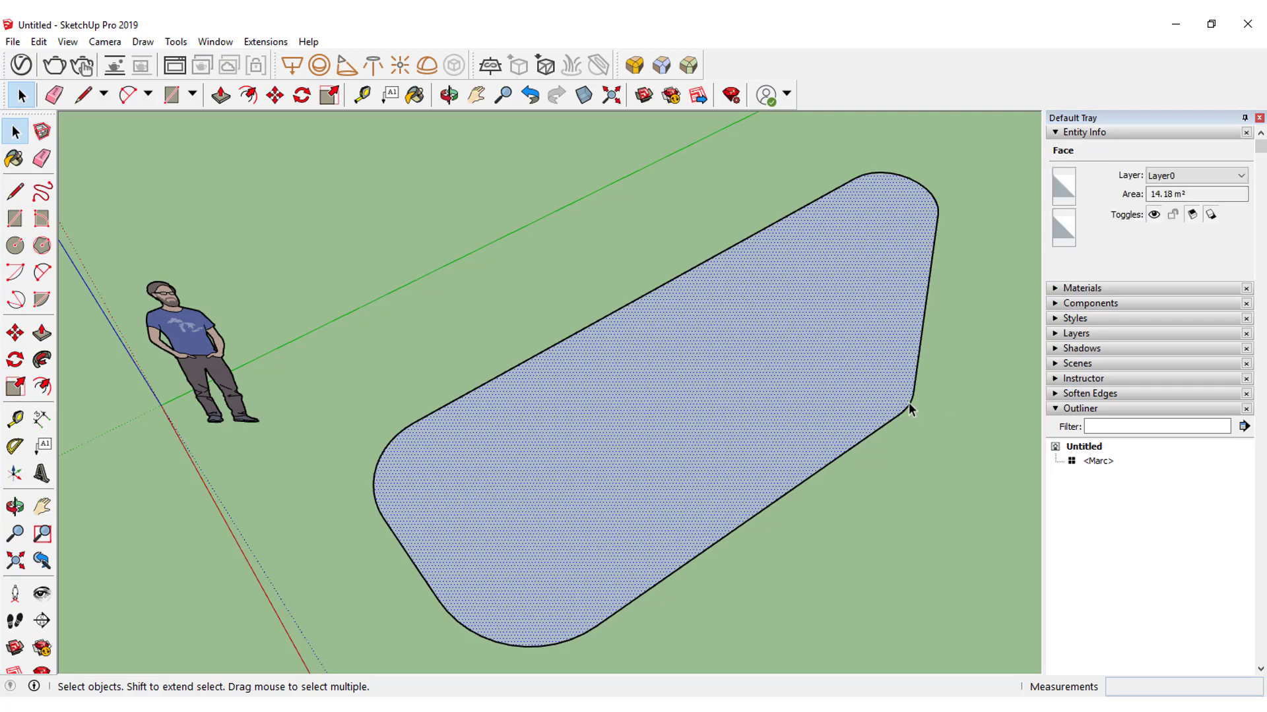
{"action": "scroll", "coordinate": [925, 403], "scroll_direction": "up", "scroll_amount": 5}
{"action": "left_click", "coordinate": [927, 402]}
{"action": "scroll", "coordinate": [920, 412], "scroll_direction": "down", "scroll_amount": 3}
{"action": "scroll", "coordinate": [916, 420], "scroll_direction": "down", "scroll_amount": 2}
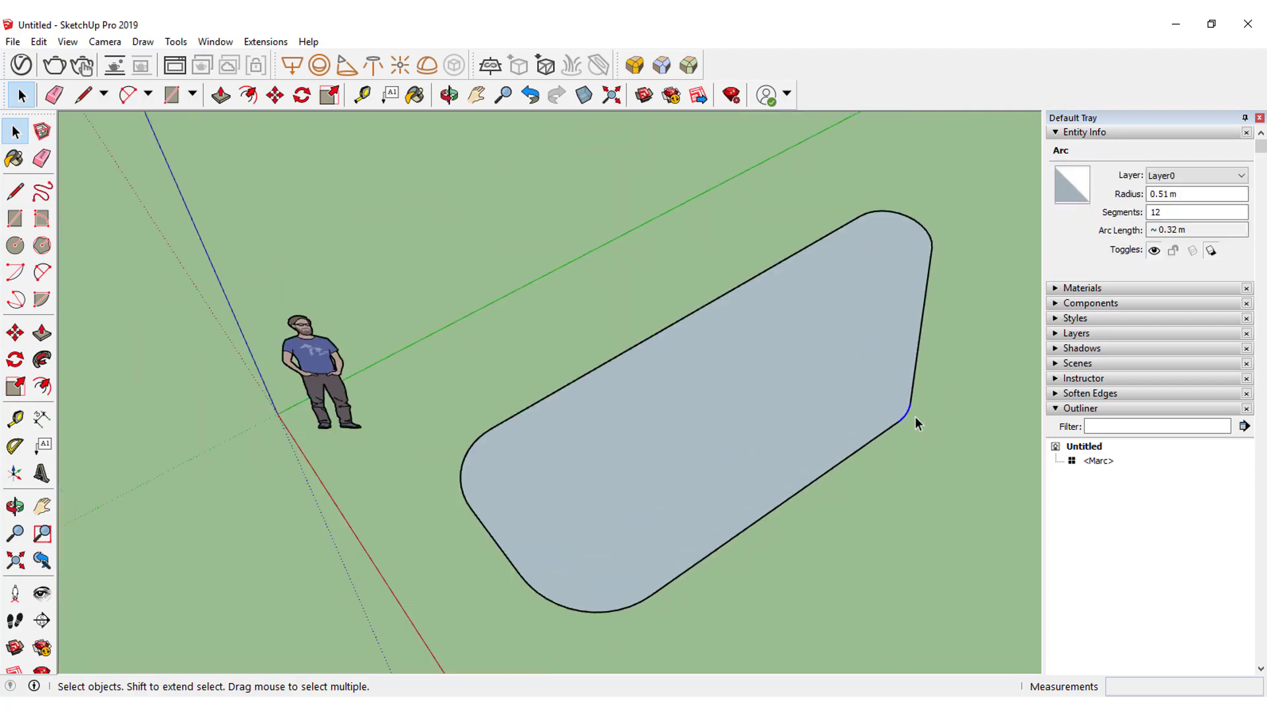
Step: Select only the bottom corner arc, dropping the accidentally added left arc
{"action": "left_click", "coordinate": [911, 429]}
{"action": "left_click", "coordinate": [603, 610]}
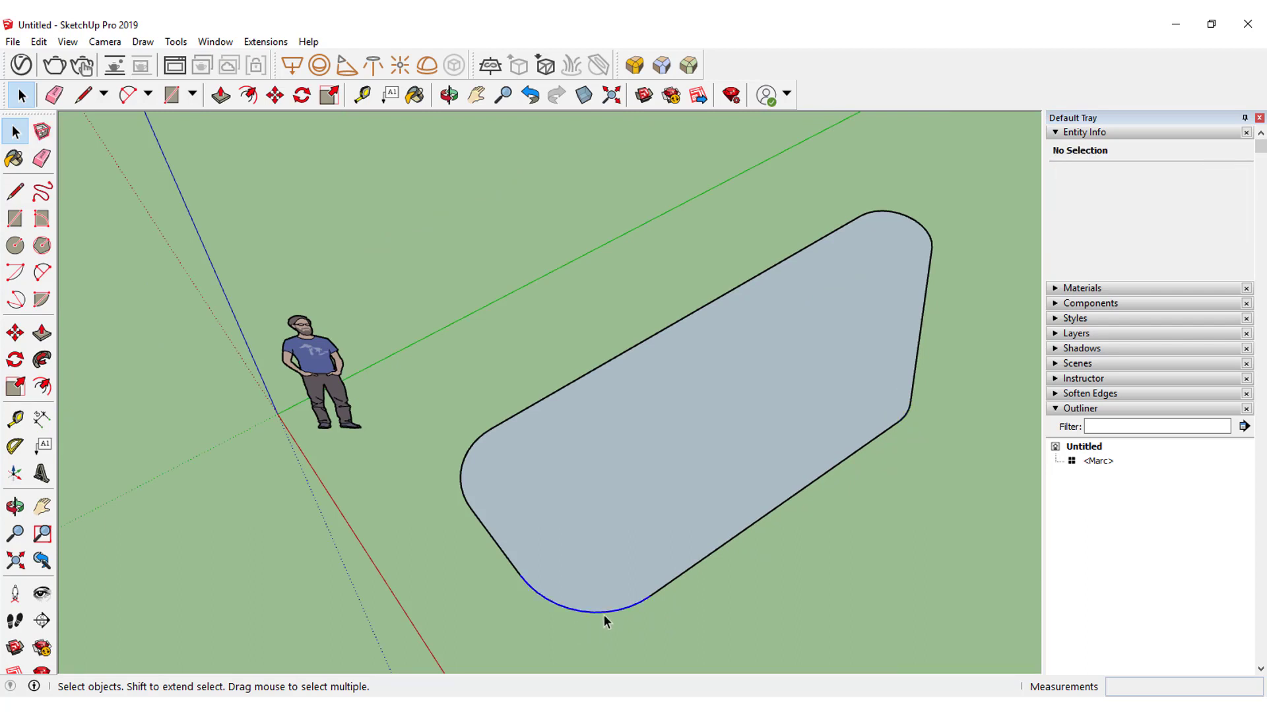
{"action": "left_click", "coordinate": [466, 459], "text": "shift"}
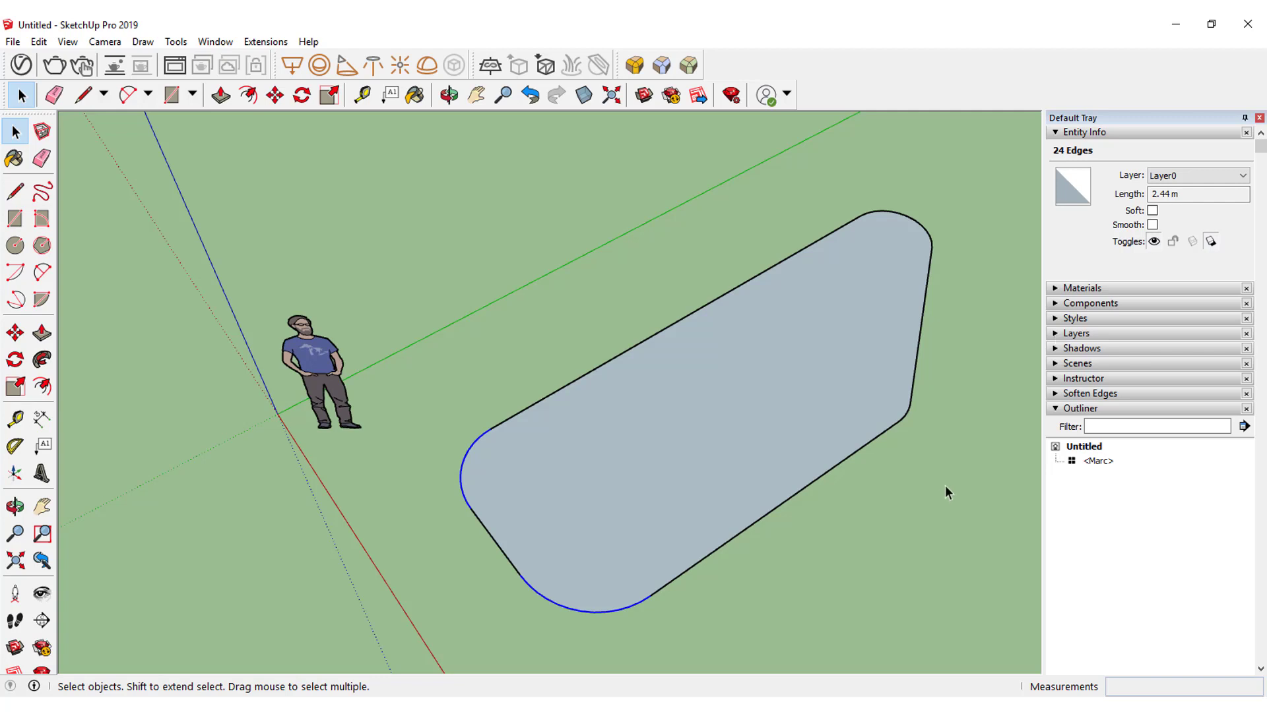
{"action": "left_click", "coordinate": [880, 540]}
{"action": "left_click", "coordinate": [620, 611]}
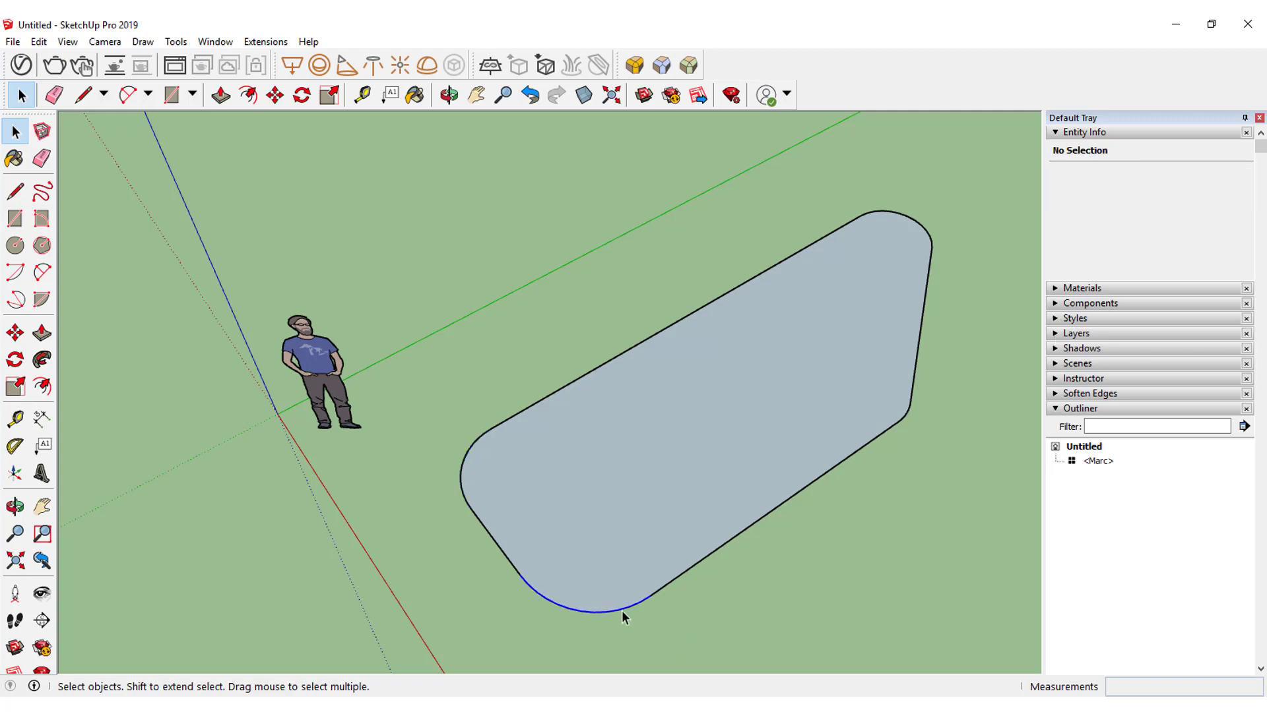
Step: Enter 0.51 as the bottom arc's radius, then correct it to 0.50 m
{"action": "left_click", "coordinate": [1220, 194]}
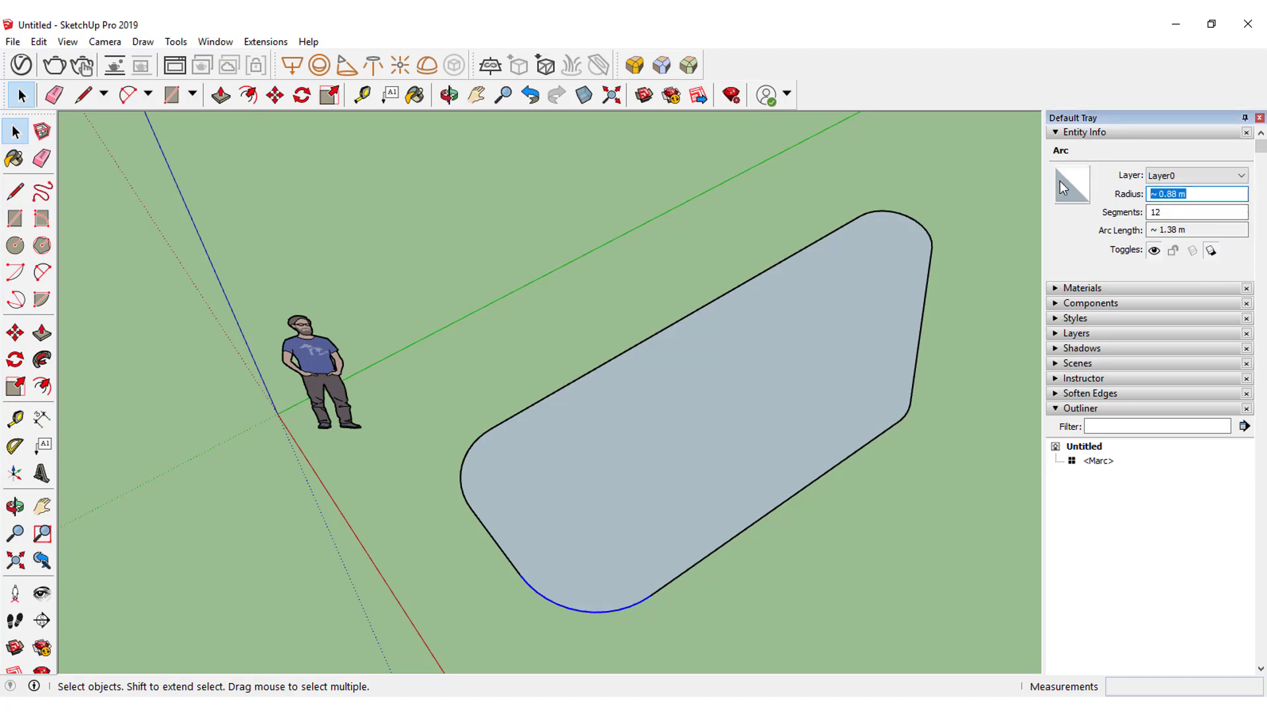
{"action": "type", "text": "0.51"}
{"action": "key", "text": "Return"}
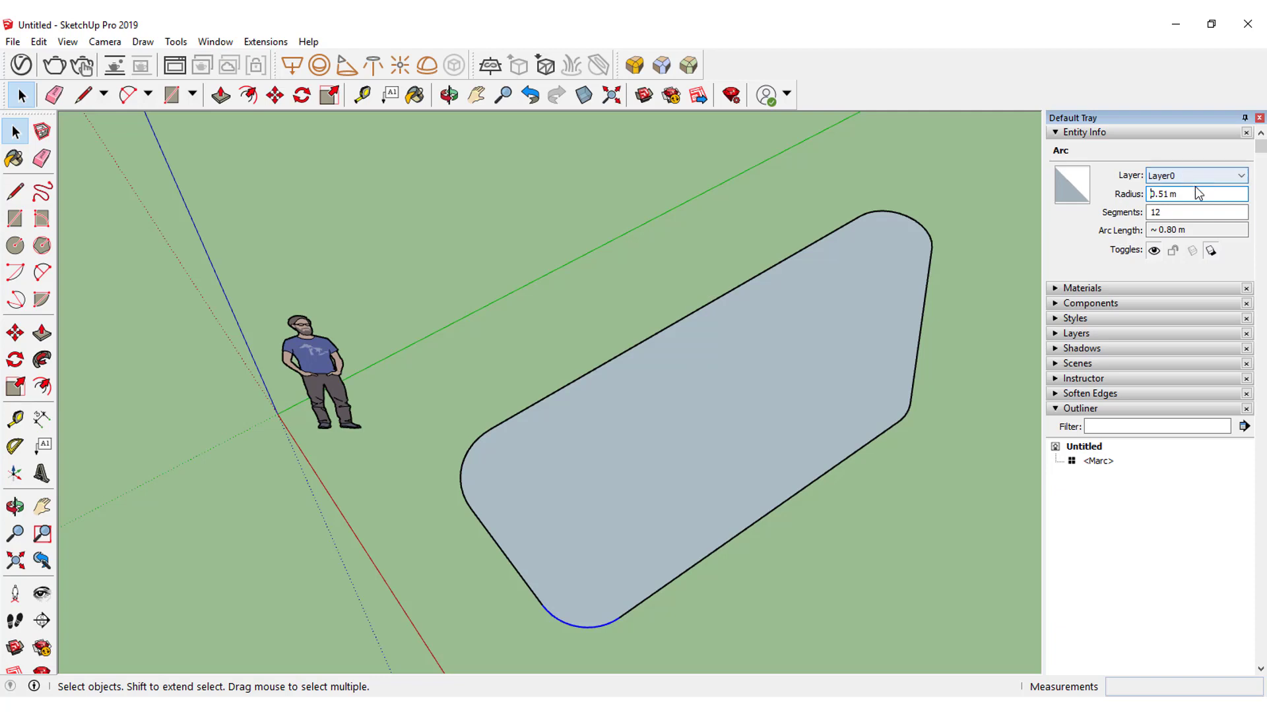
{"action": "key", "text": "BackSpace"}
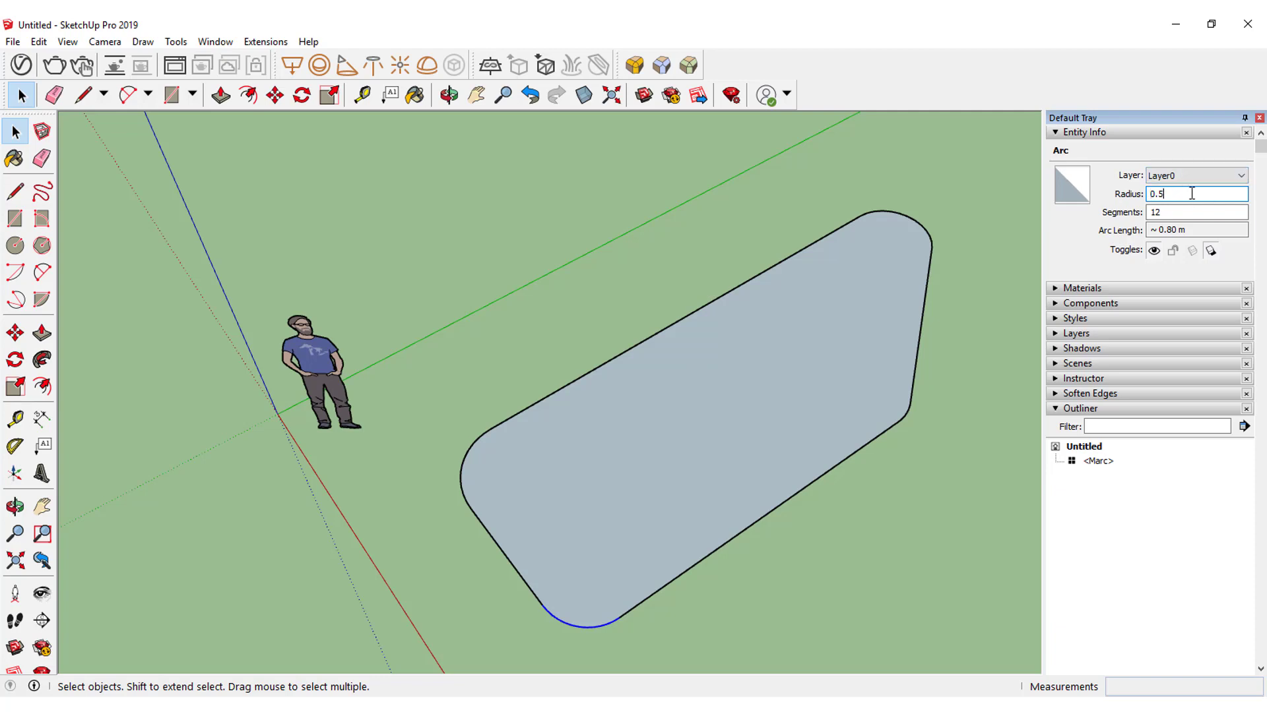
{"action": "type", "text": "0"}
{"action": "key", "text": "Return"}
Step: Set the top-left arc's radius to 0.50 m, then deselect and orbit to view the face
{"action": "left_click", "coordinate": [473, 445]}
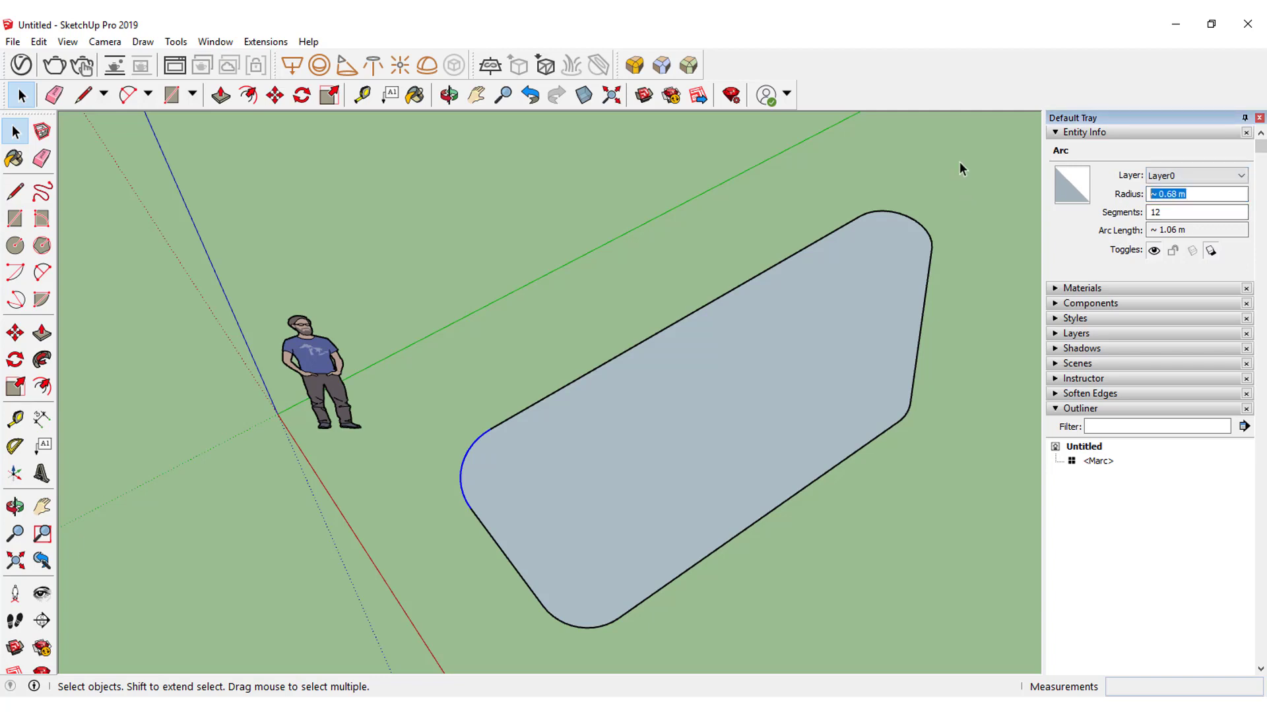
{"action": "type", "text": "0.50"}
{"action": "key", "text": "Return"}
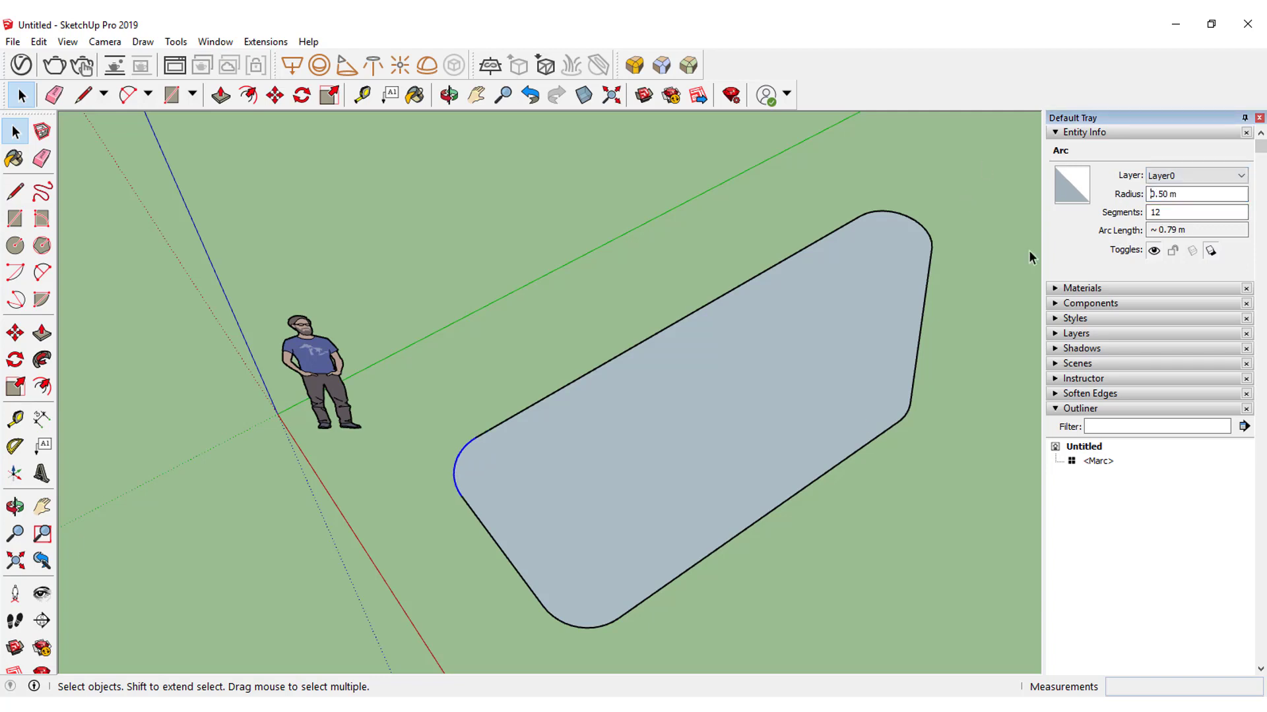
{"action": "left_click", "coordinate": [798, 525]}
{"action": "mouse_move", "coordinate": [825, 472]}
{"action": "middle_mouse_down"}
{"action": "mouse_move", "coordinate": [505, 531]}
{"action": "mouse_move", "coordinate": [774, 475]}
{"action": "mouse_move", "coordinate": [744, 425]}
{"action": "mouse_move", "coordinate": [772, 419]}
{"action": "mouse_move", "coordinate": [759, 391]}
{"action": "middle_mouse_up"}
{"action": "scroll", "coordinate": [765, 417], "scroll_direction": "up", "scroll_amount": 2}
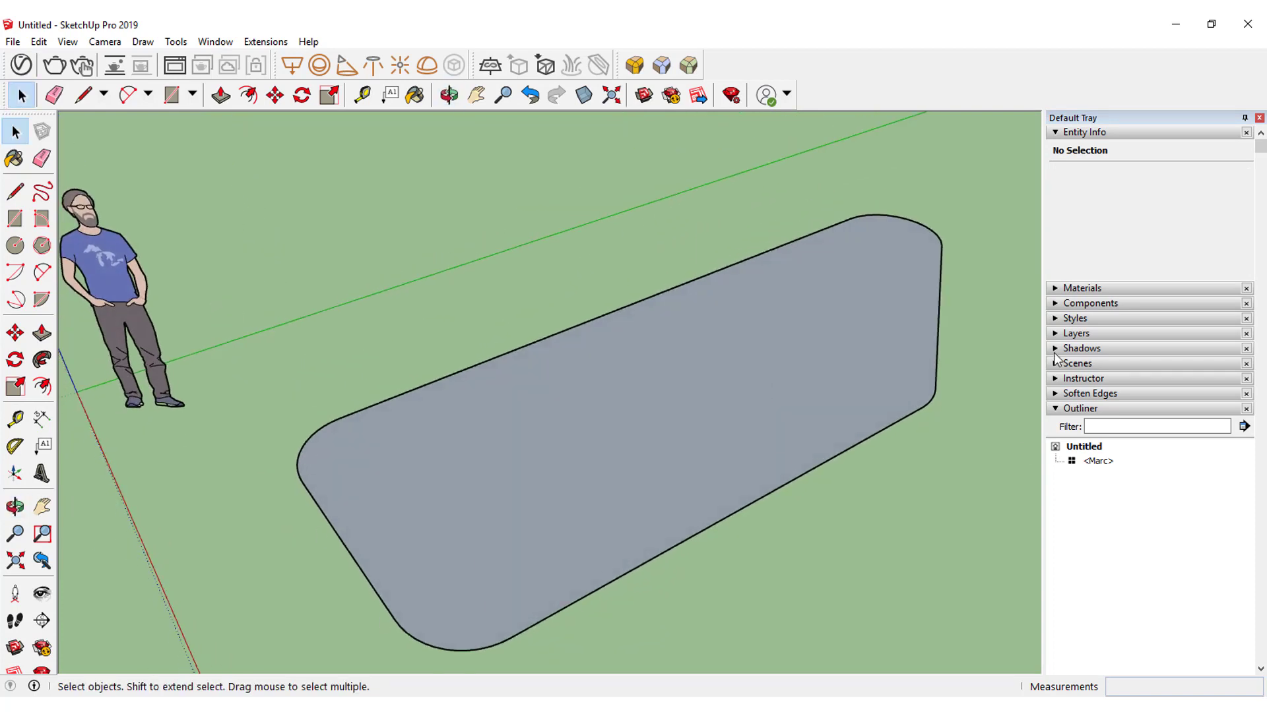